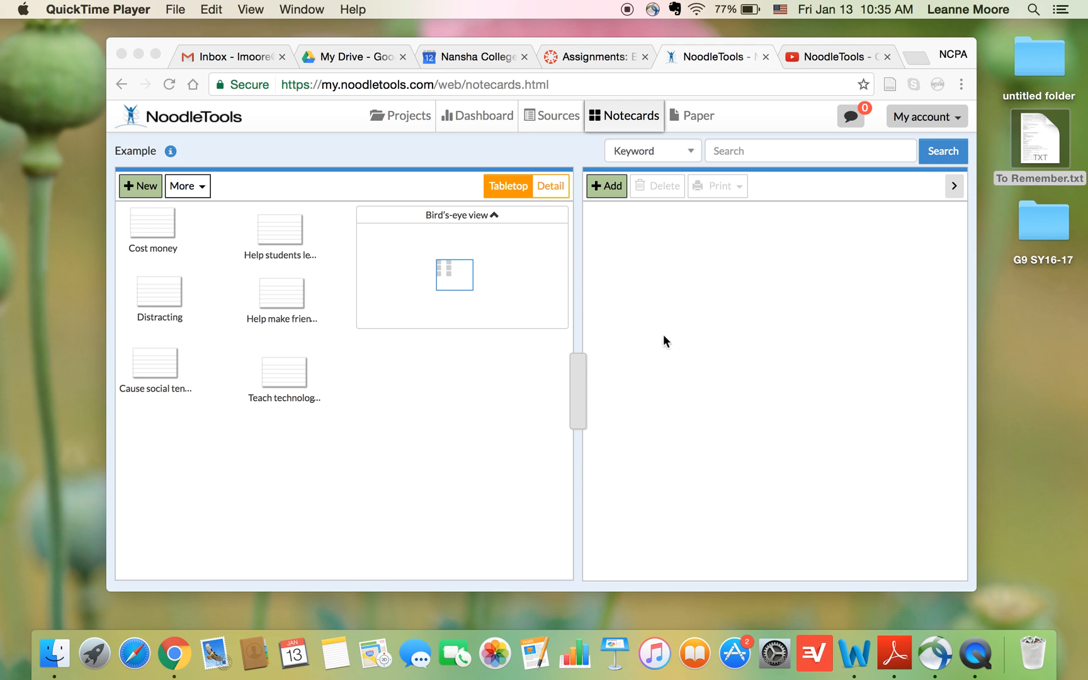
Step: Add a first outline topic and replace its placeholder with the label "Thesis statement:"
left_click(606, 193)
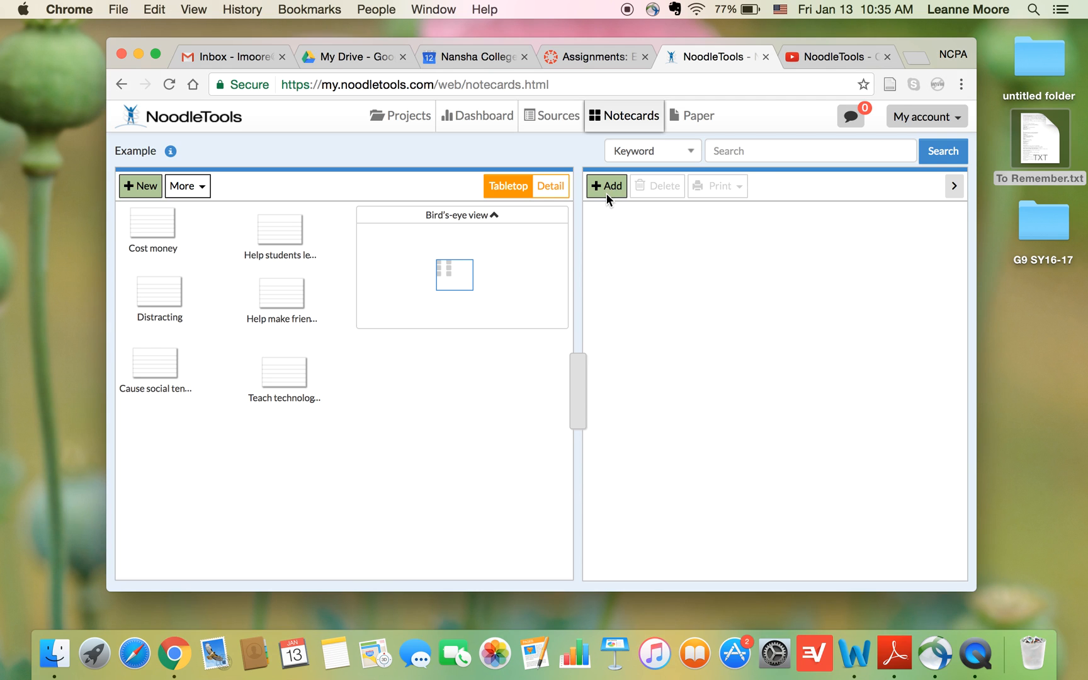
left_click(608, 191)
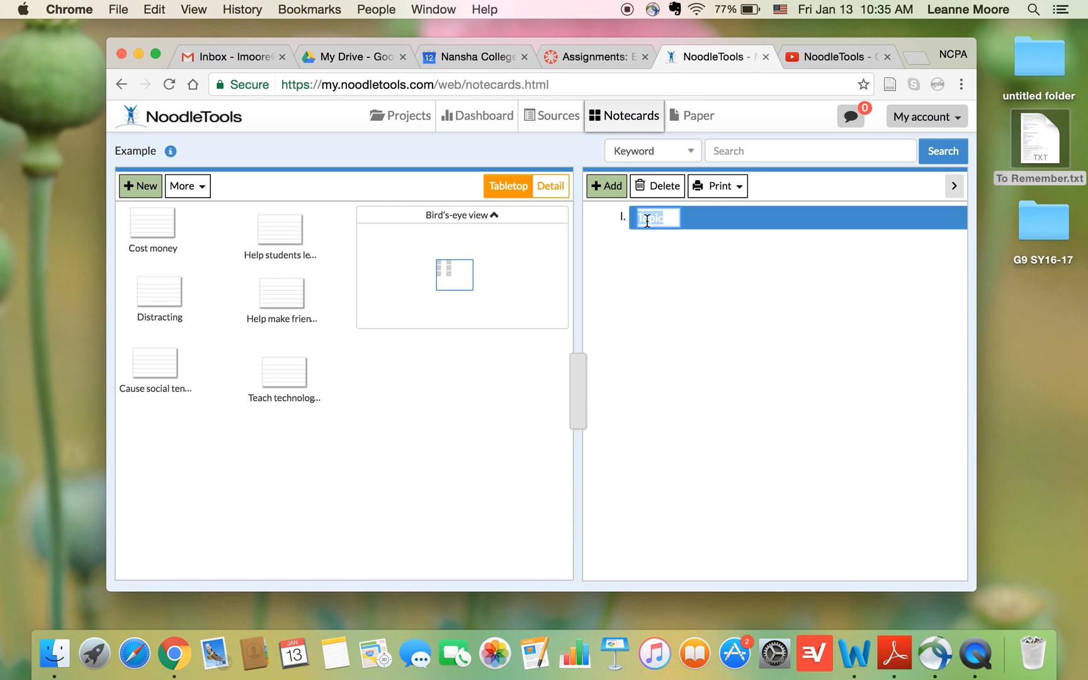
left_click(668, 220)
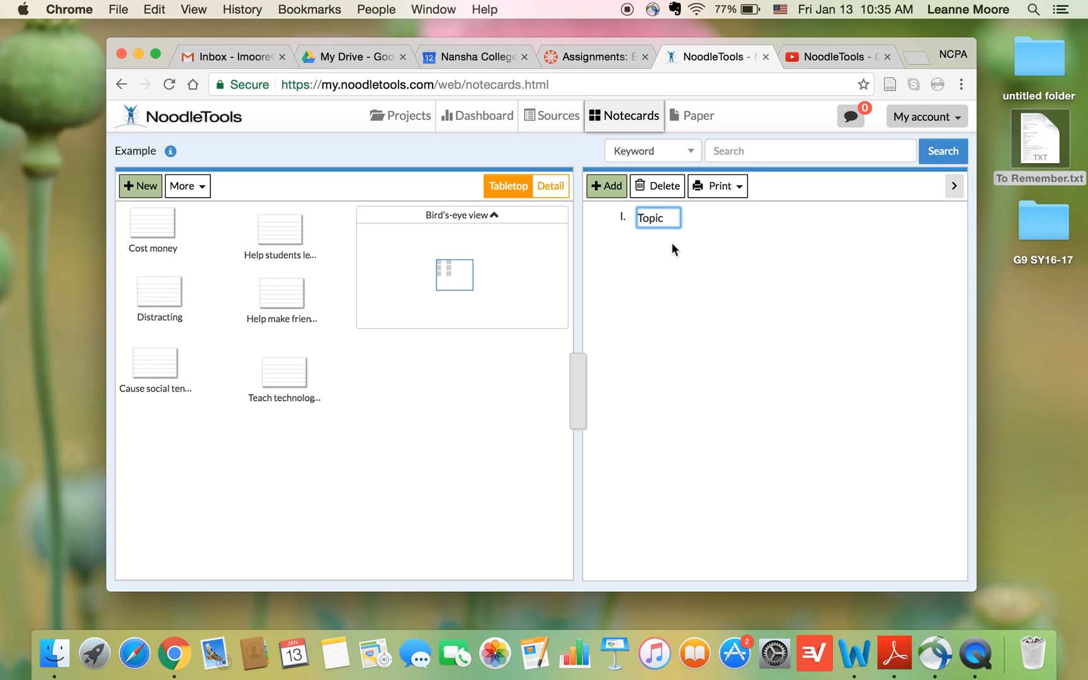
key("BackSpace")
key("BackSpace")
key("BackSpace")
key("BackSpace")
type("hesis statmen")
key("BackSpace")
key("BackSpace")
key("BackSpace")
type("ement:")
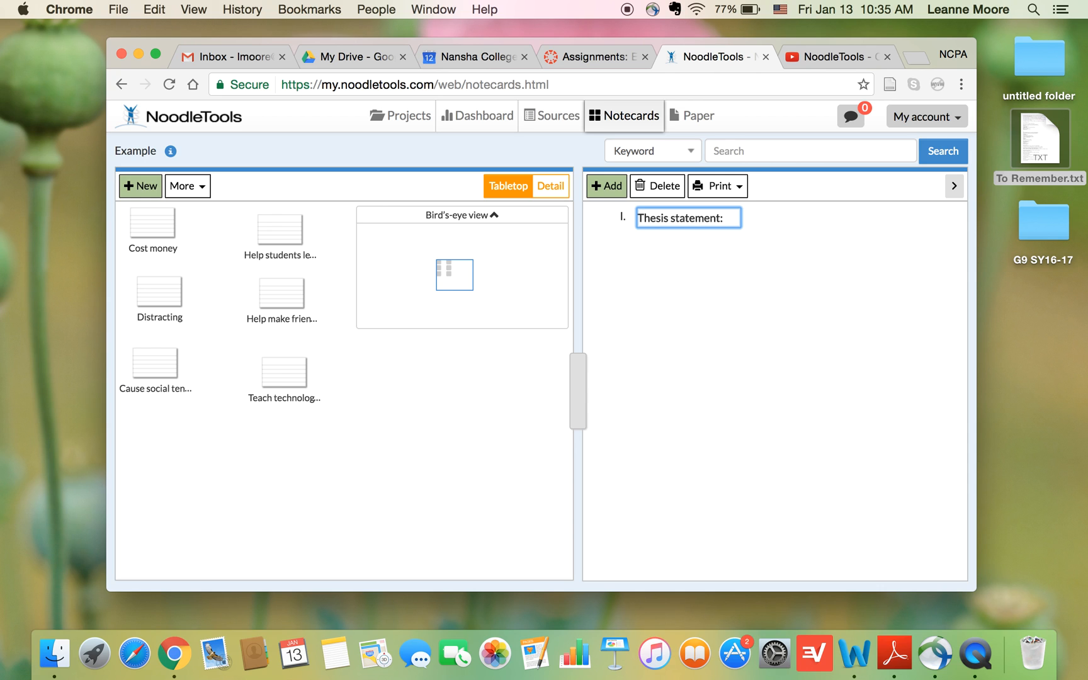
Step: Complete the first topic with "Cell phones should be banned from NCPA because they are distracting, they cause social tension, and they cost money."
type("Cell pho")
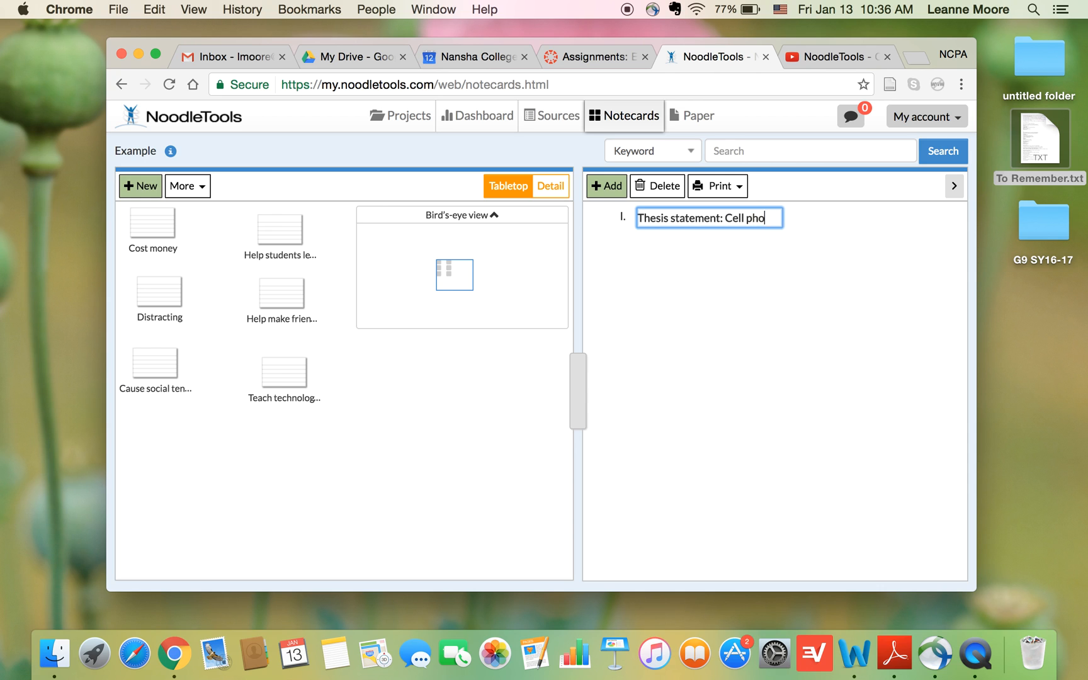
type("nes should be banned")
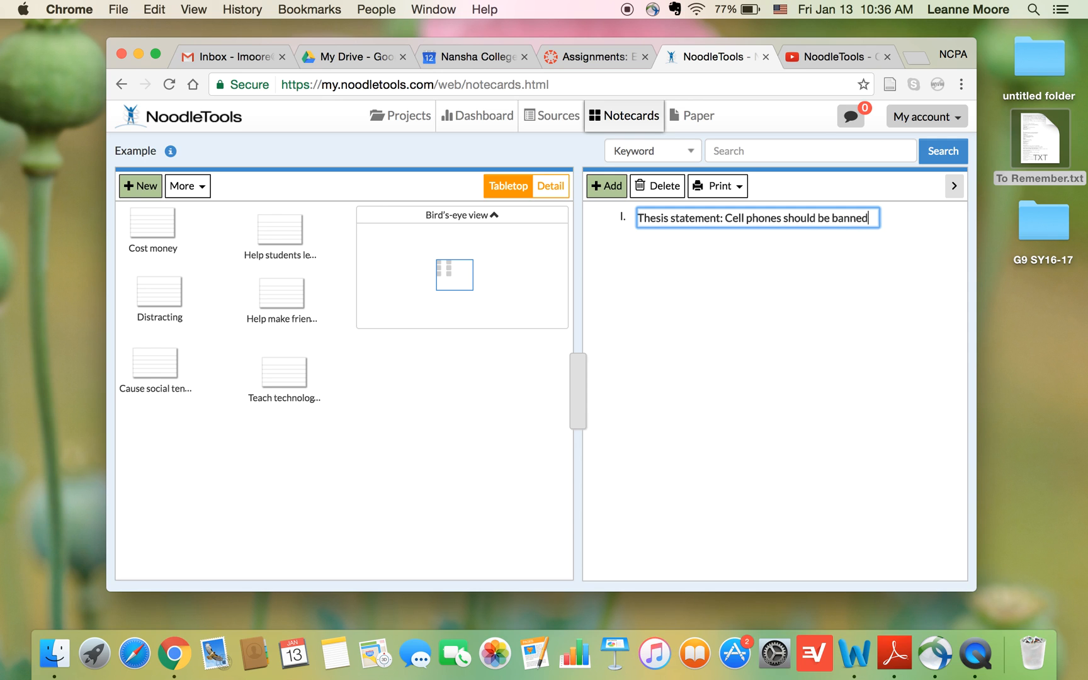
type(" from NCPA becau")
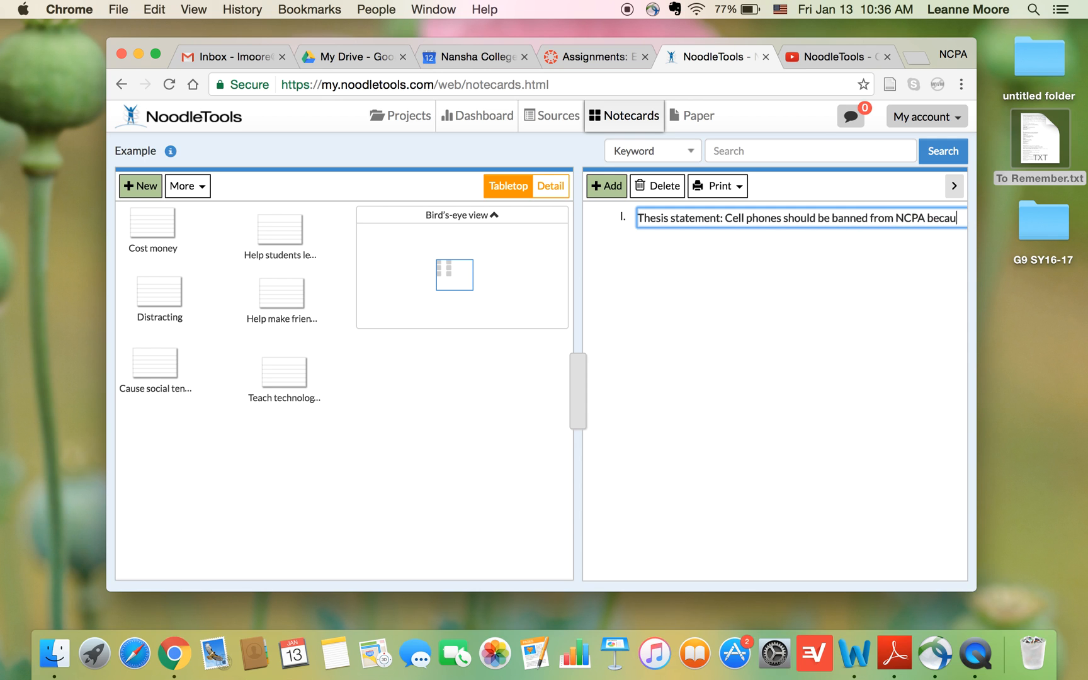
type("se they are distr")
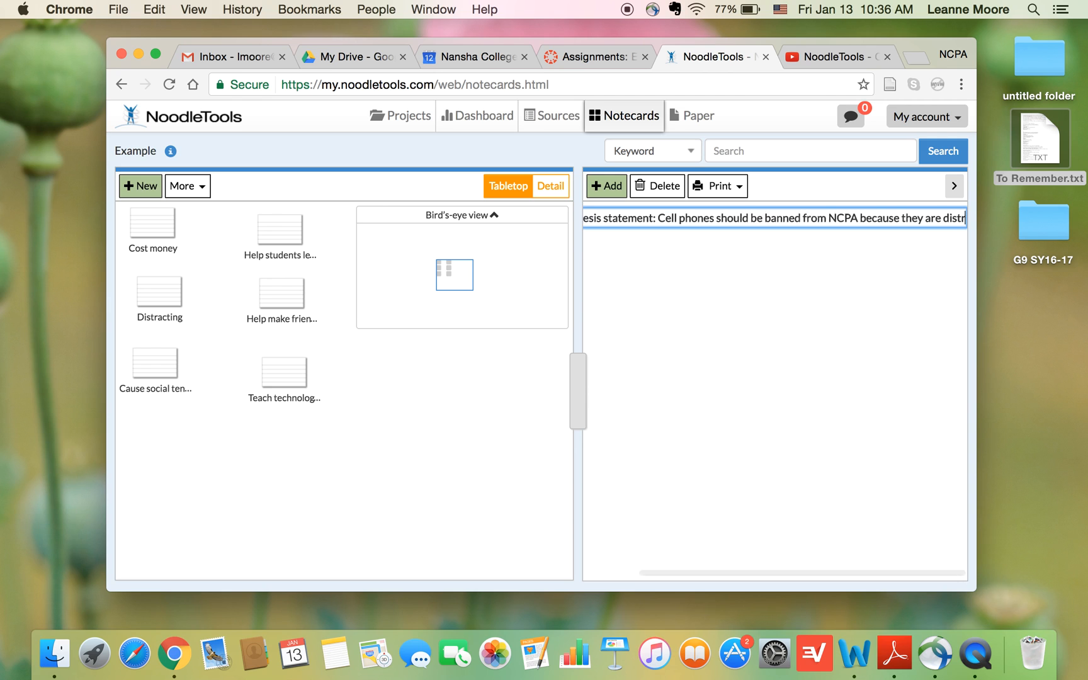
type("acting, they")
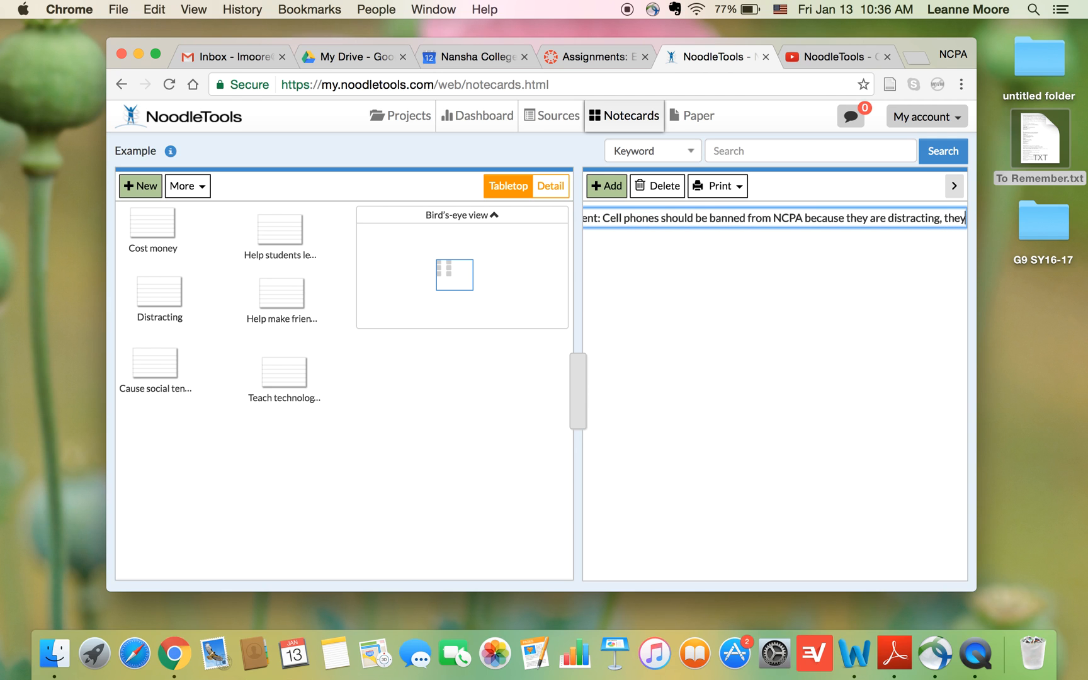
type(" cause social tension, and they cost money.")
key("Return")
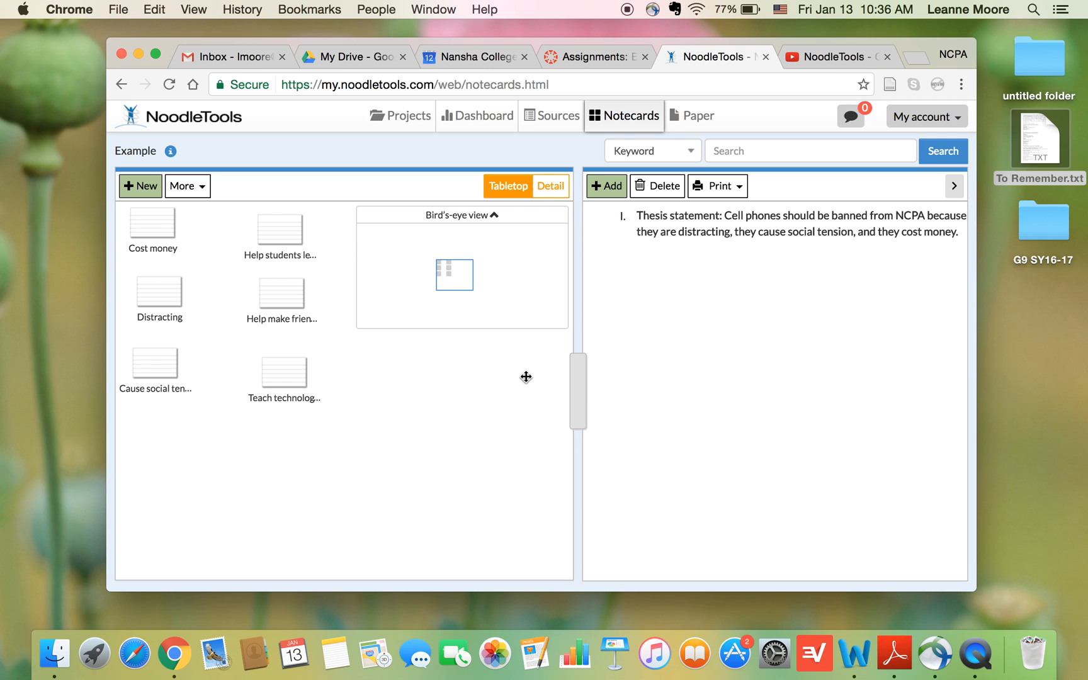
Step: Add a placeholder subtopic under the thesis statement and delete it again
scroll(644, 370, "right", 1)
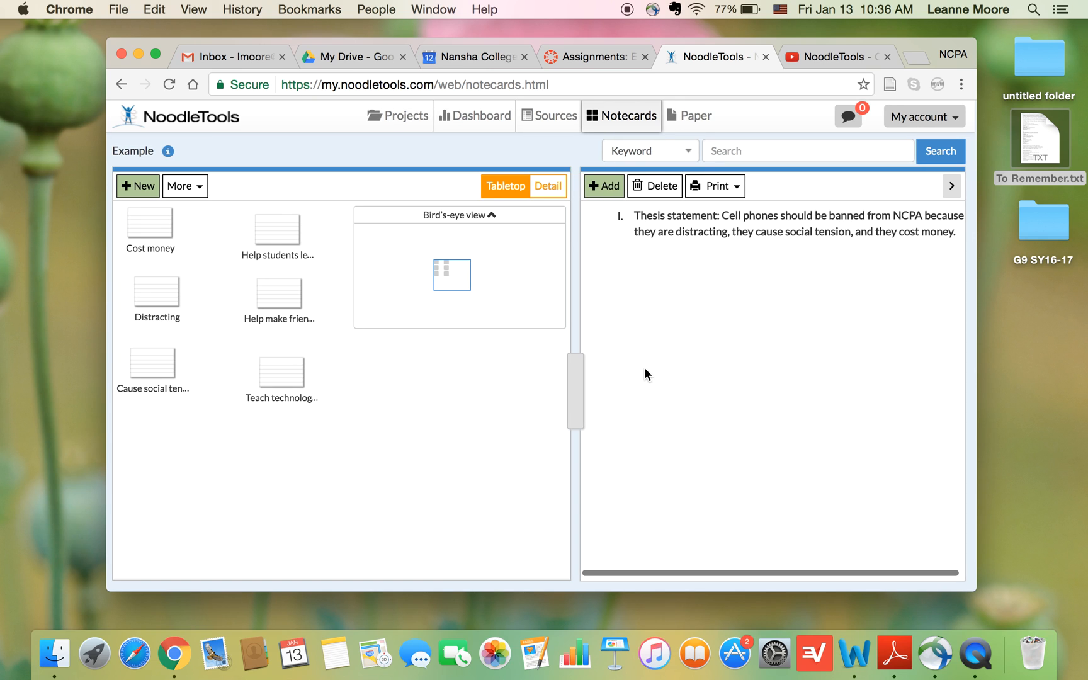
scroll(692, 302, "left", 1)
left_click(748, 220)
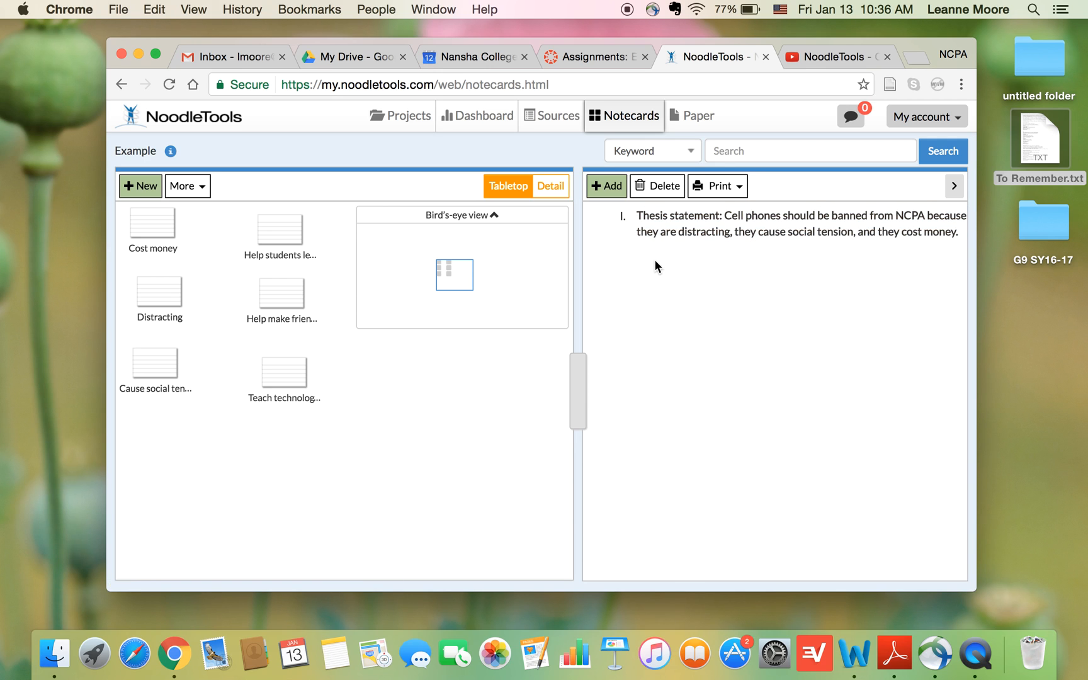
left_click(605, 187)
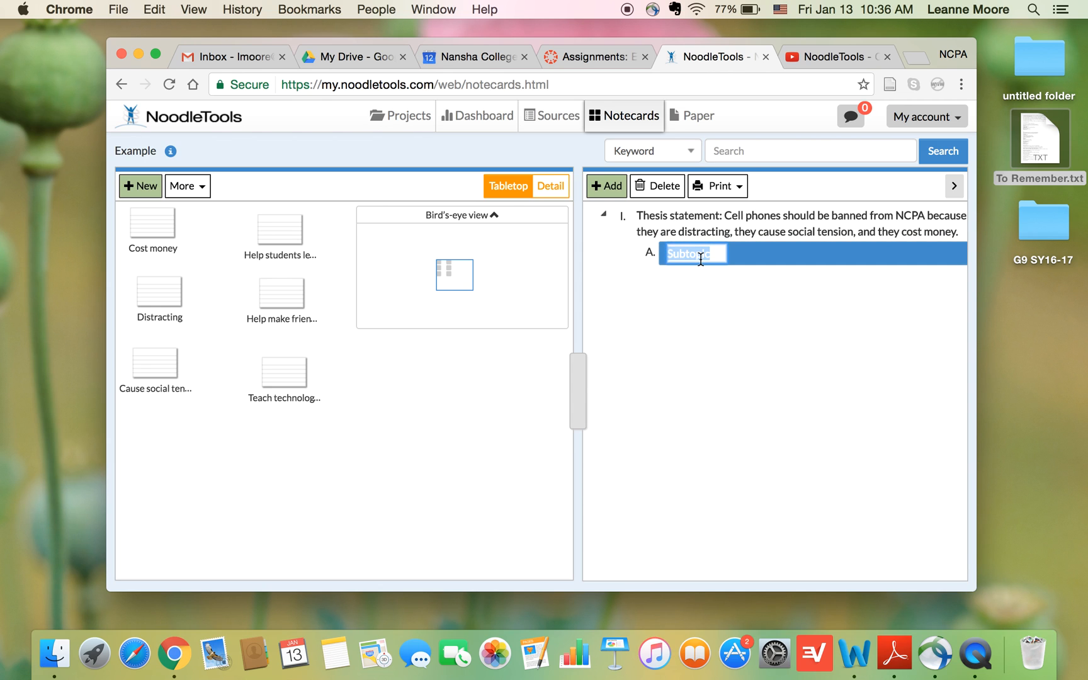
left_click(700, 296)
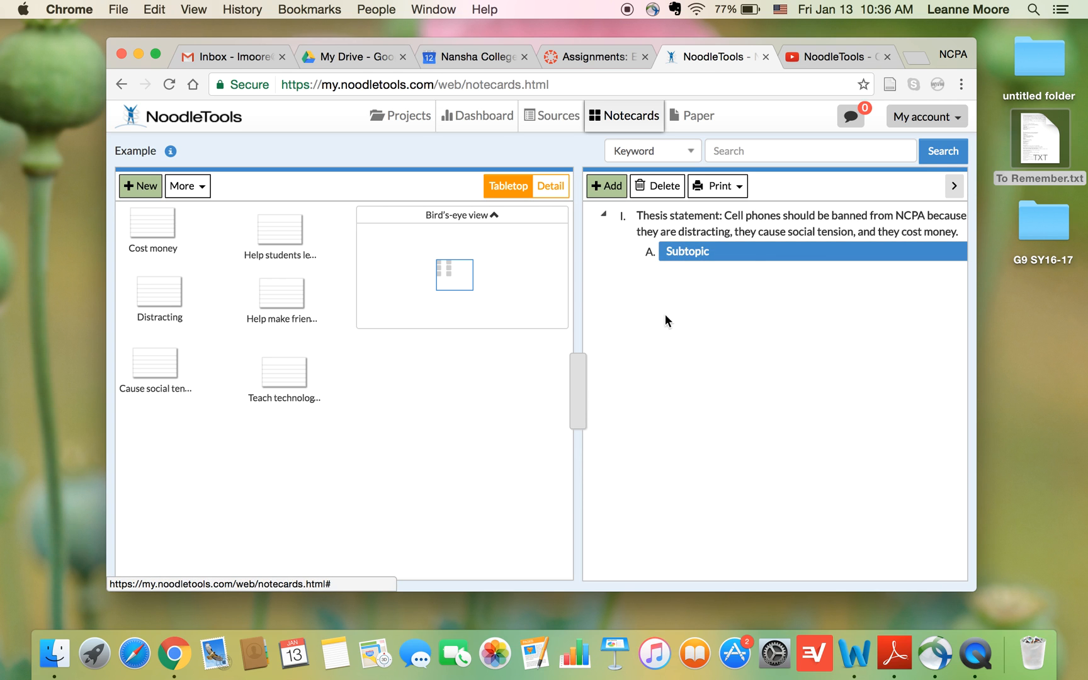
left_click(654, 186)
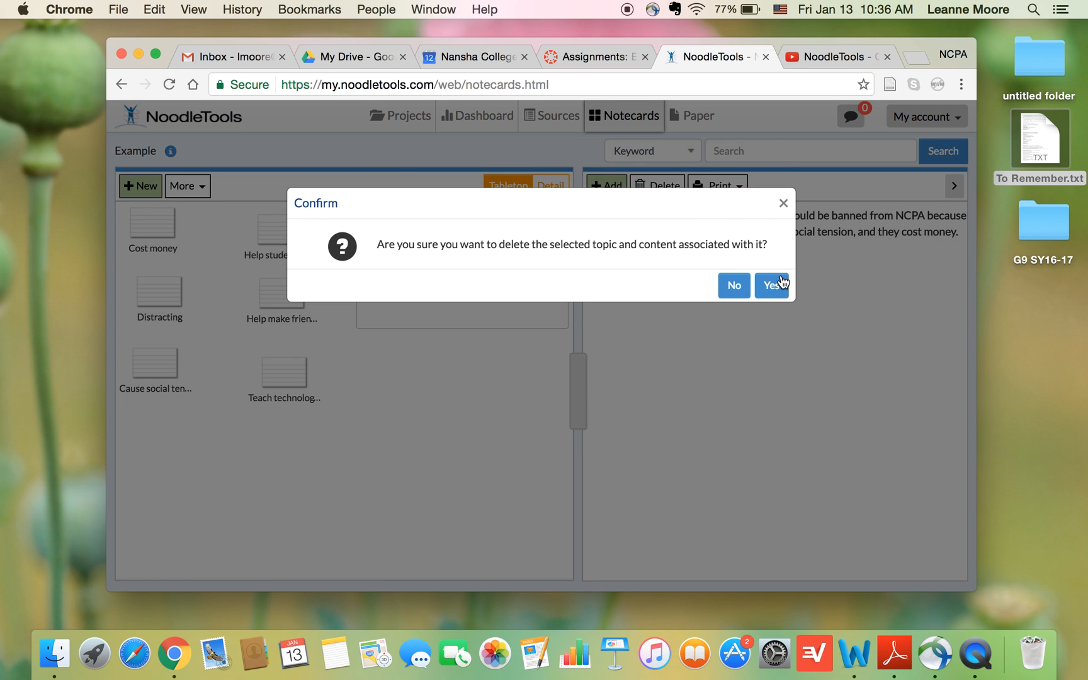
left_click(772, 285)
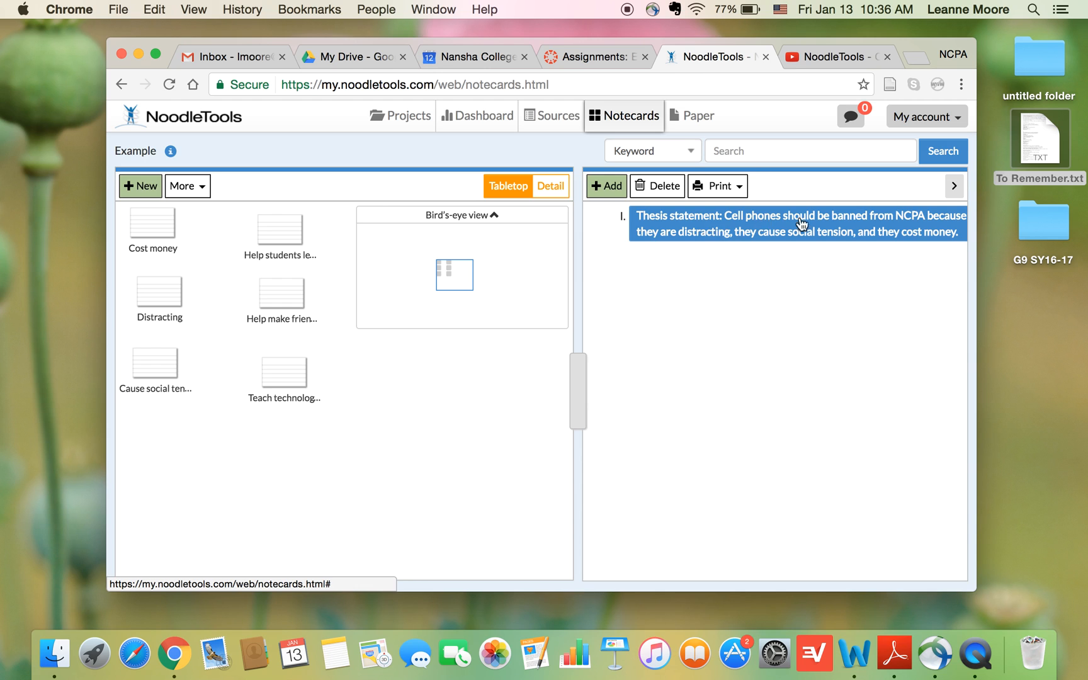
Step: Add a second main topic to the outline reading "Cell phones distract students from their homework."
left_click(604, 187)
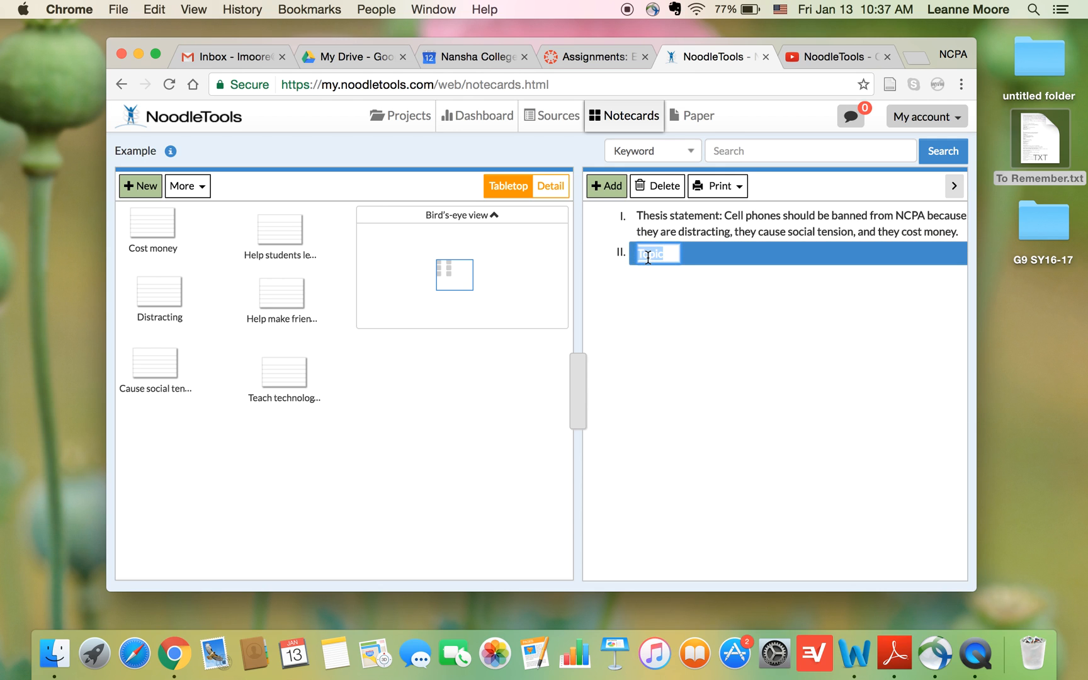
type("C")
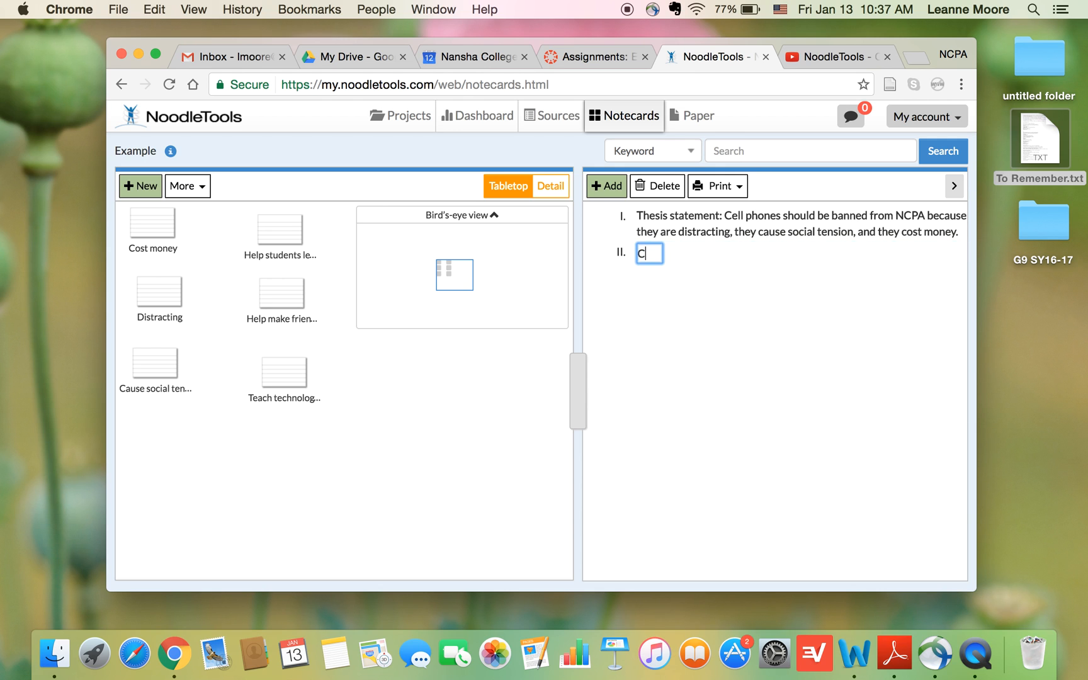
type("ell phones dis")
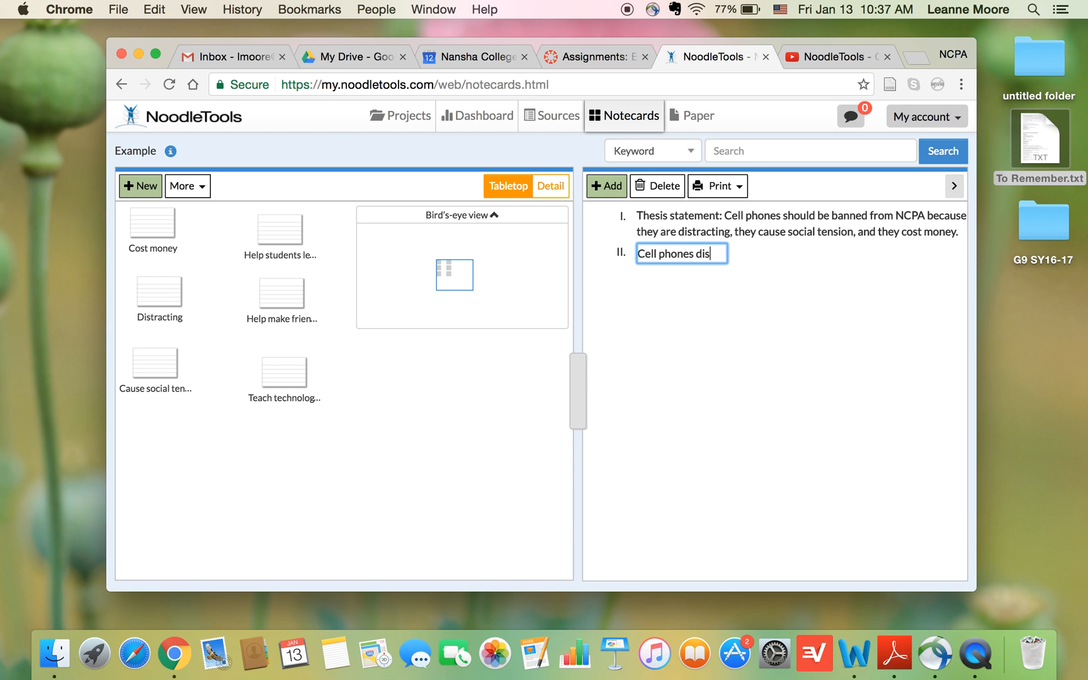
type("tract students f")
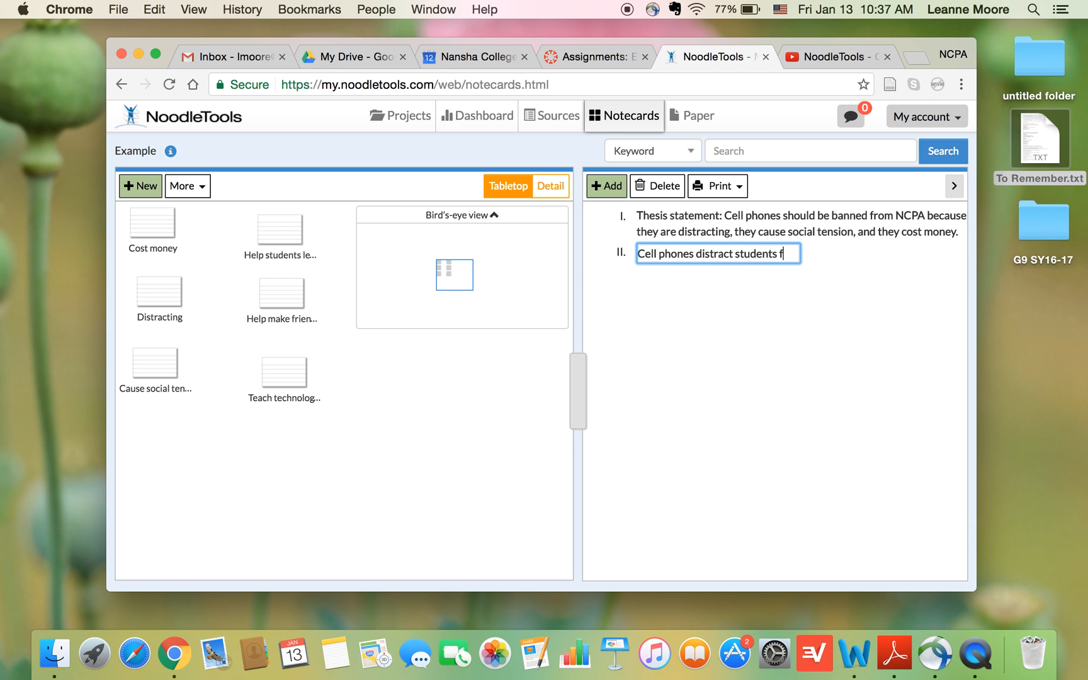
type("rom their homework.")
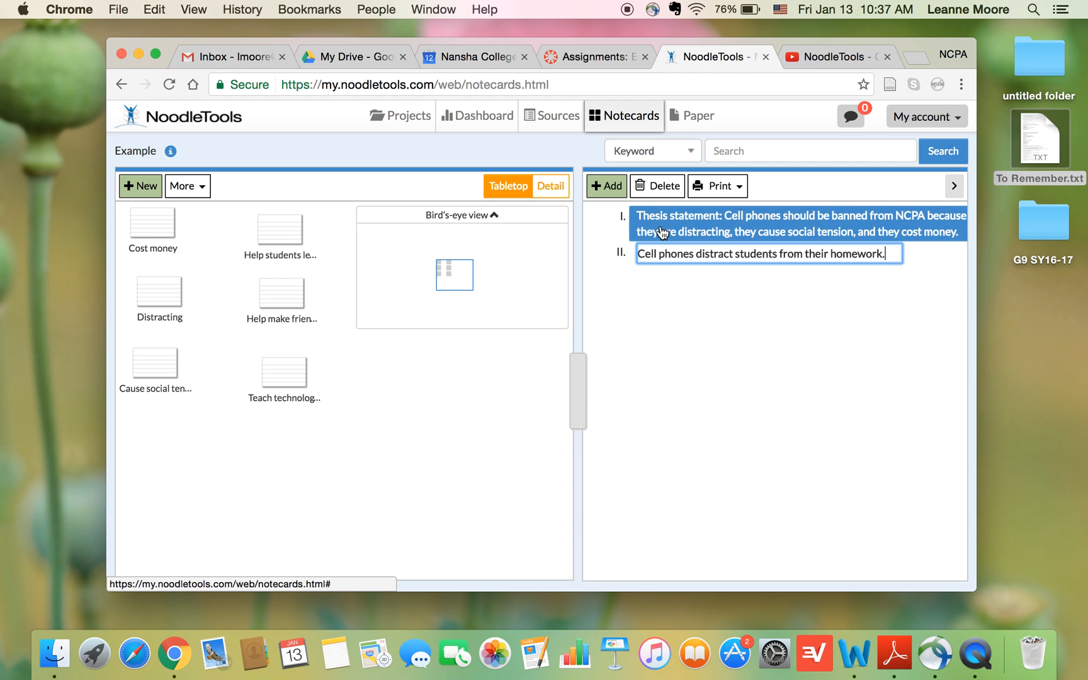
left_click(723, 346)
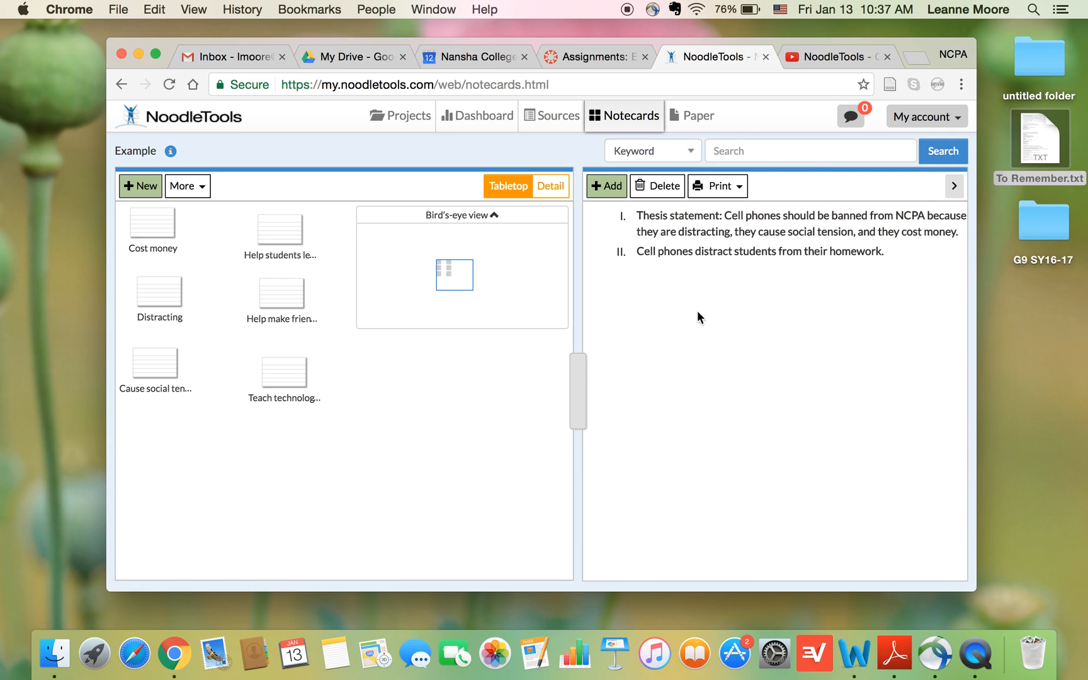
Step: Add a third main topic to the outline reading "Cell phones cause social tension between students."
left_click(604, 189)
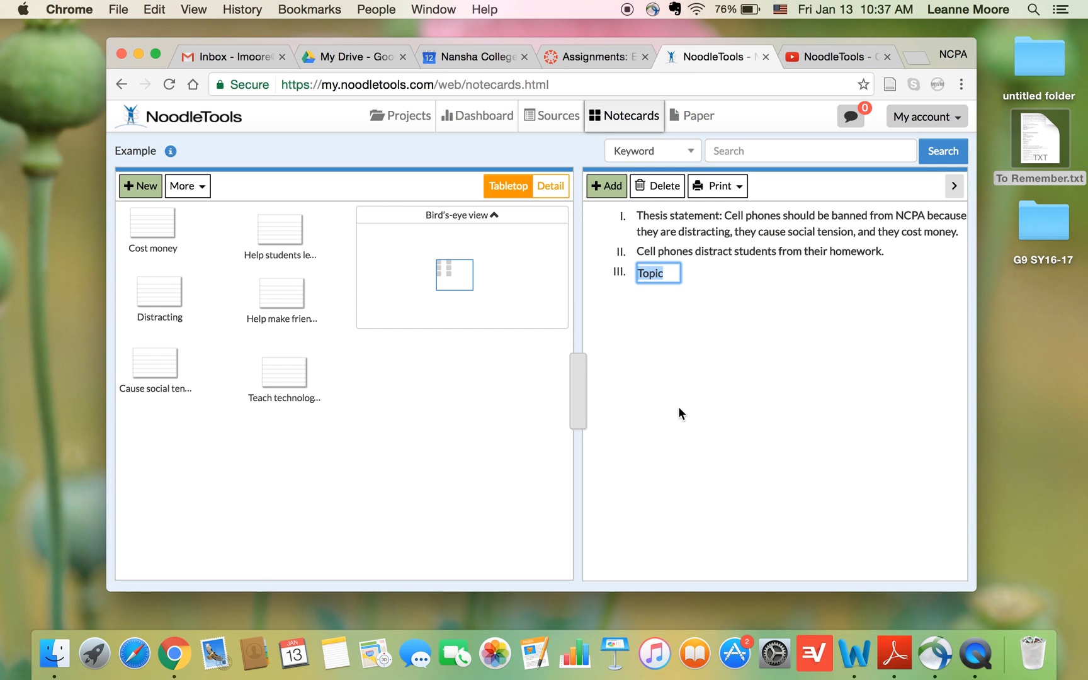
type("Cell phones cause social tension")
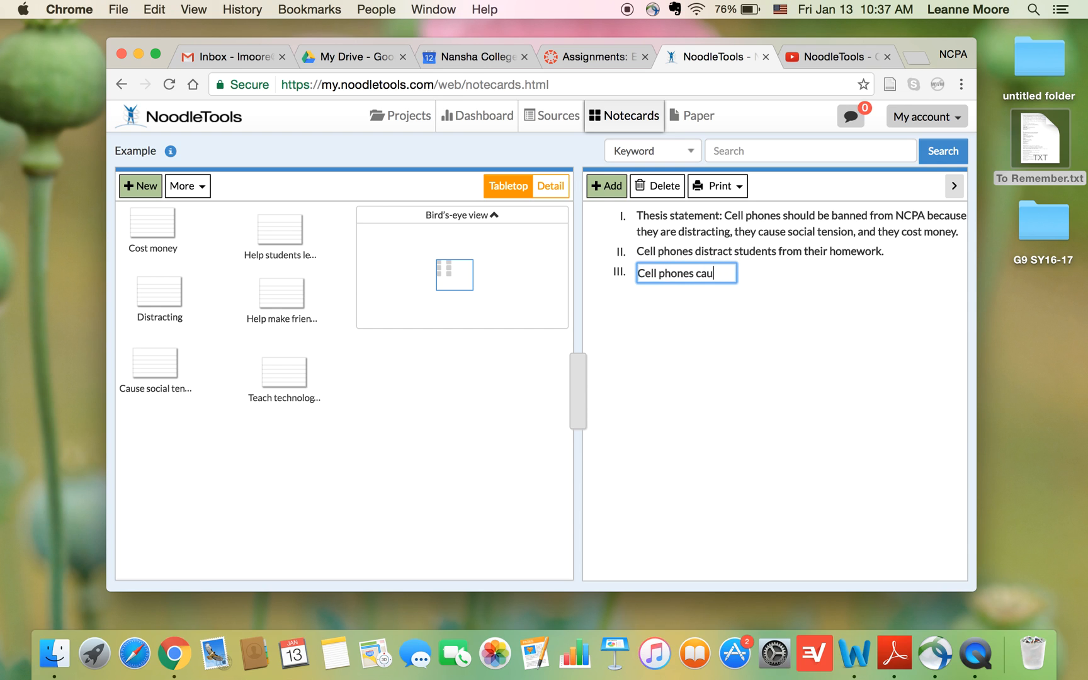
type(" betw")
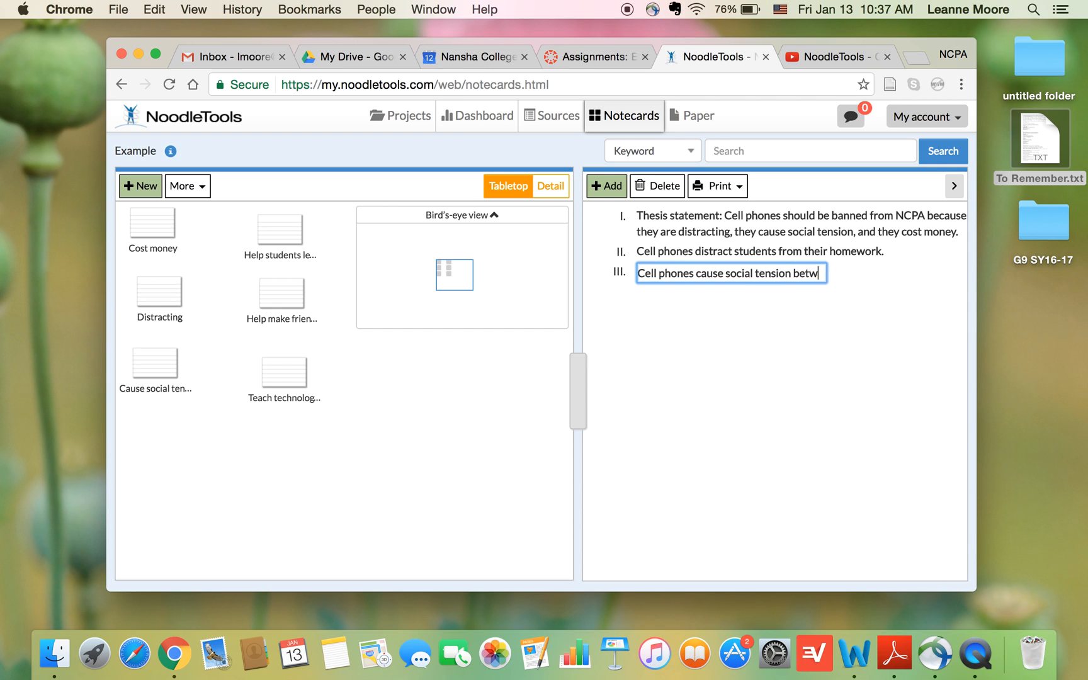
type("een students.")
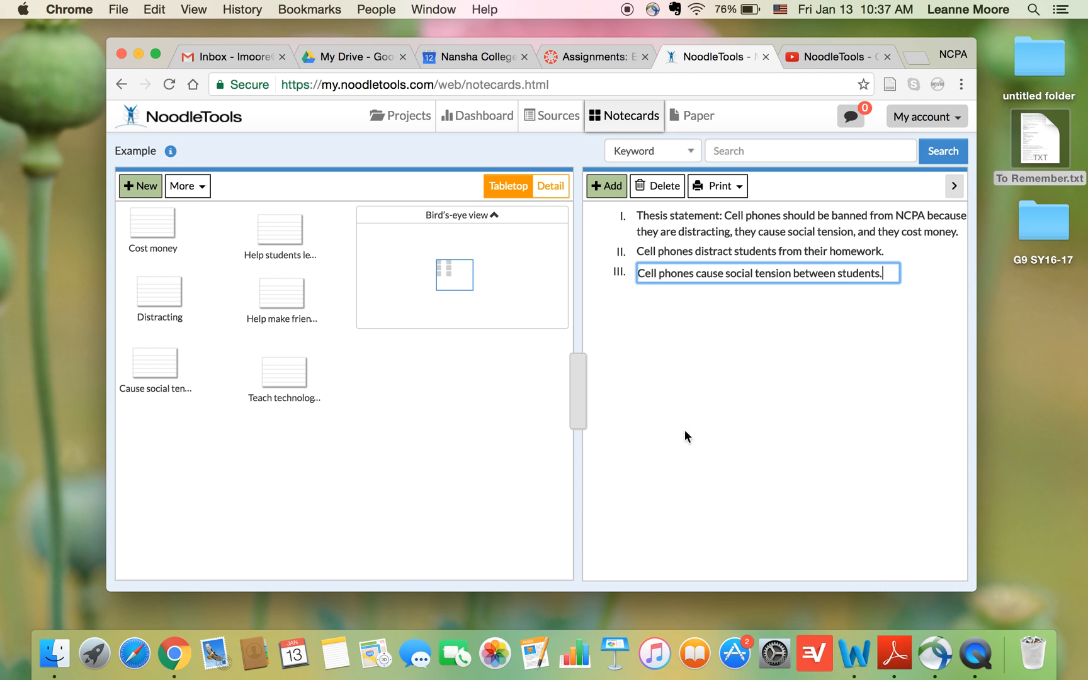
left_click(697, 484)
Step: Add a fourth main topic to the outline reading "Cell phones cost too much money."
left_click(601, 186)
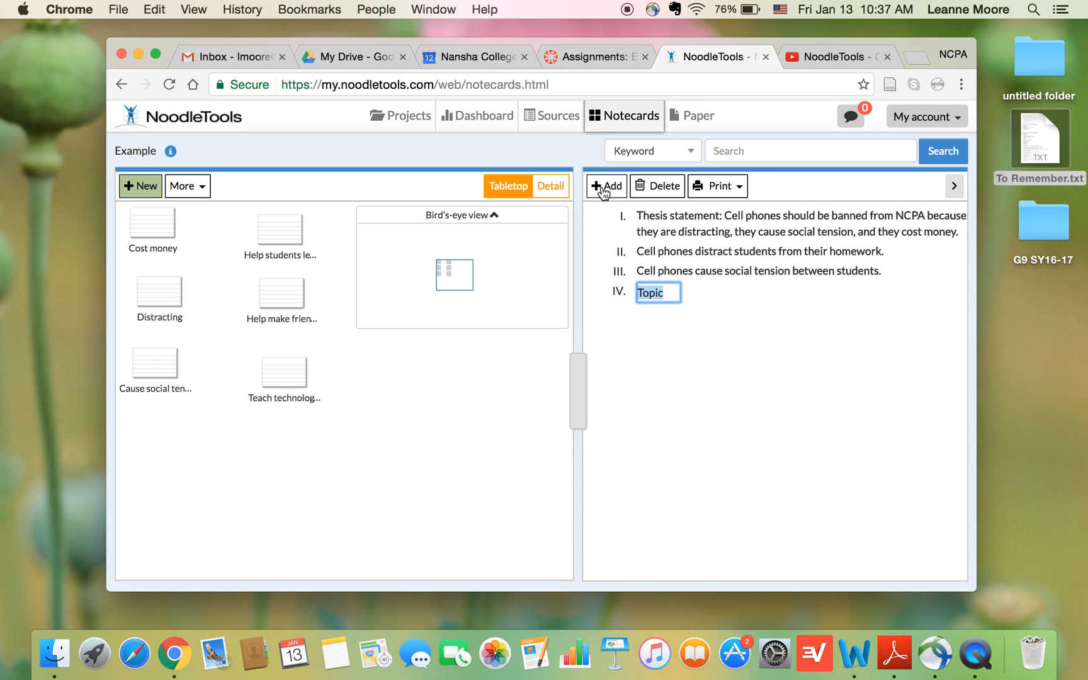
type("Cell pho")
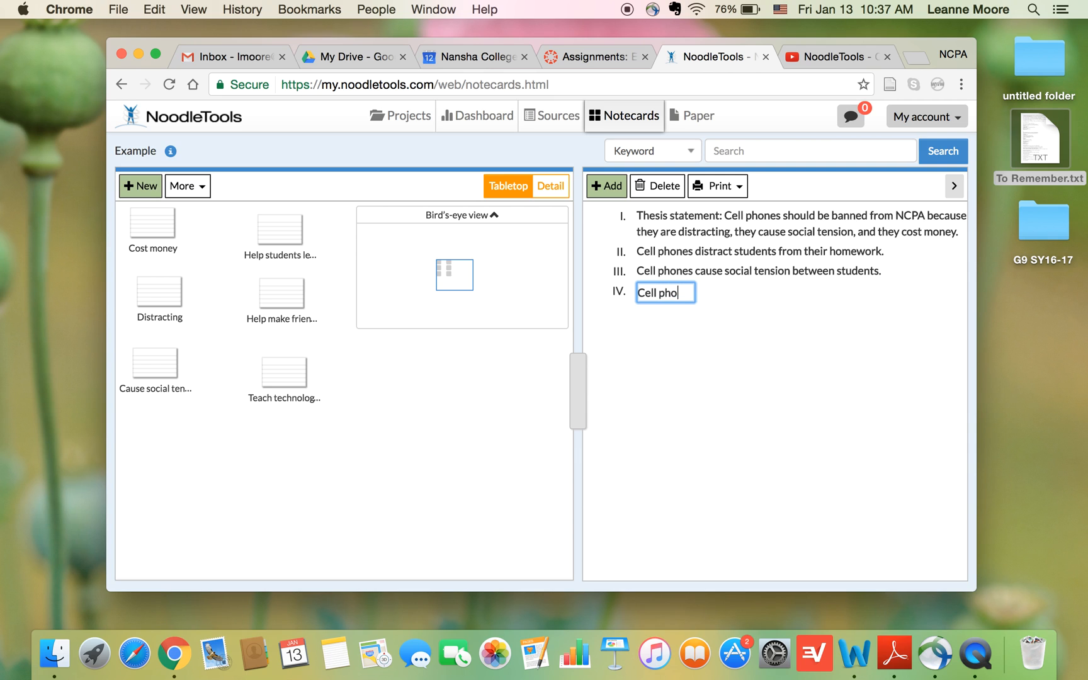
type("nes cost too much money.")
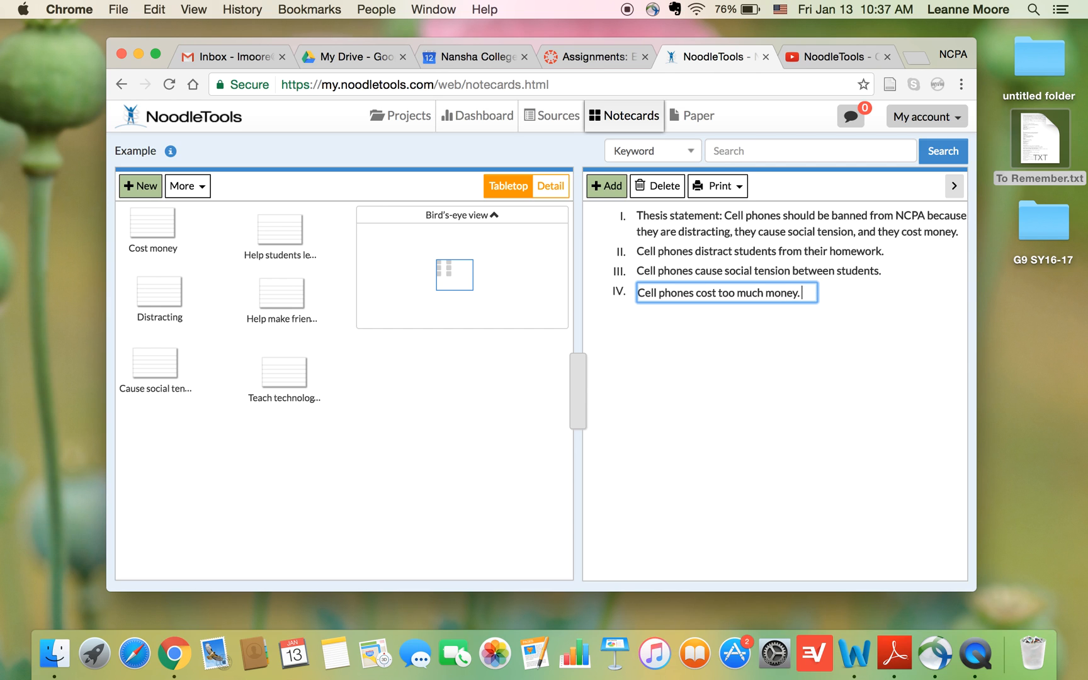
left_click(722, 436)
Step: Add a fifth main topic named "Conclusion" to the outline
left_click(595, 184)
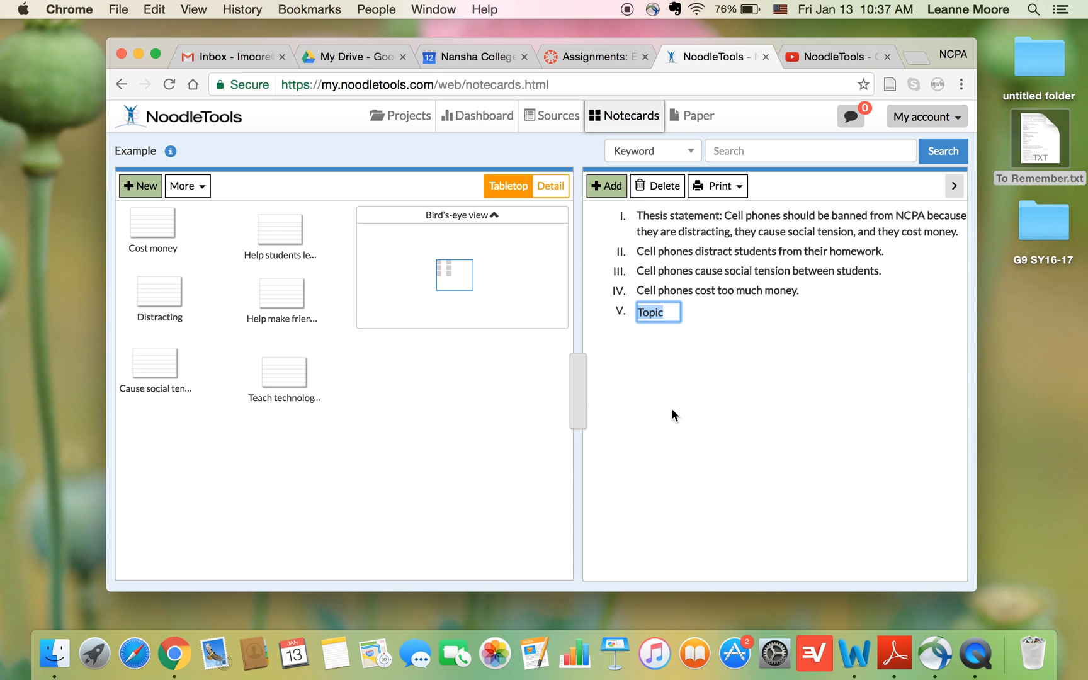
type("Conclusion")
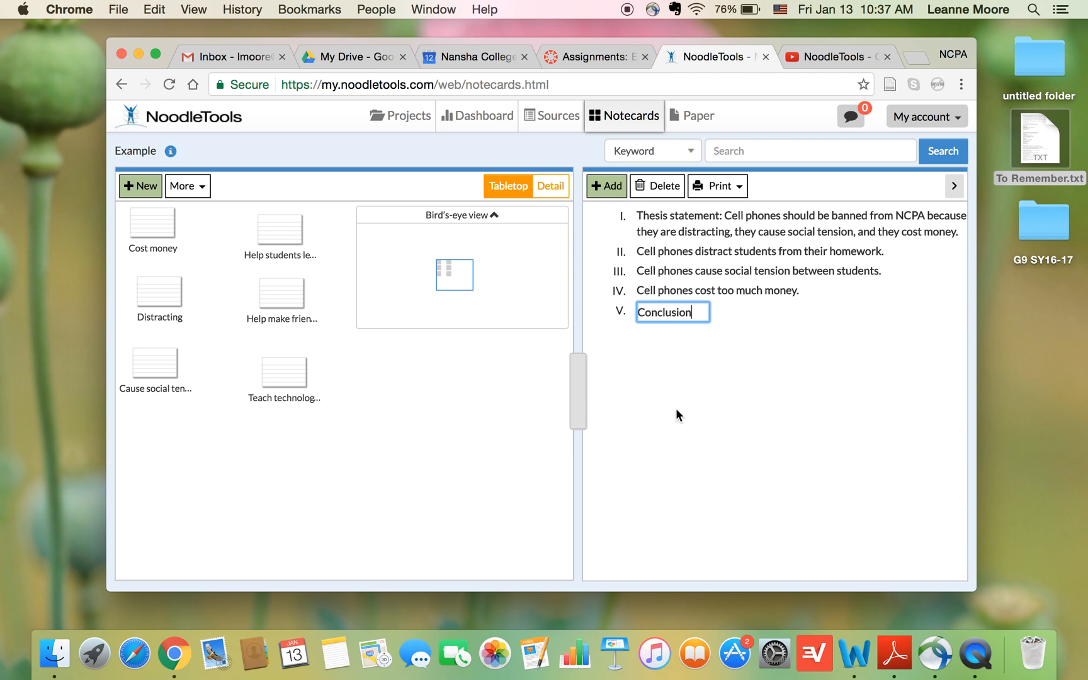
left_click(708, 409)
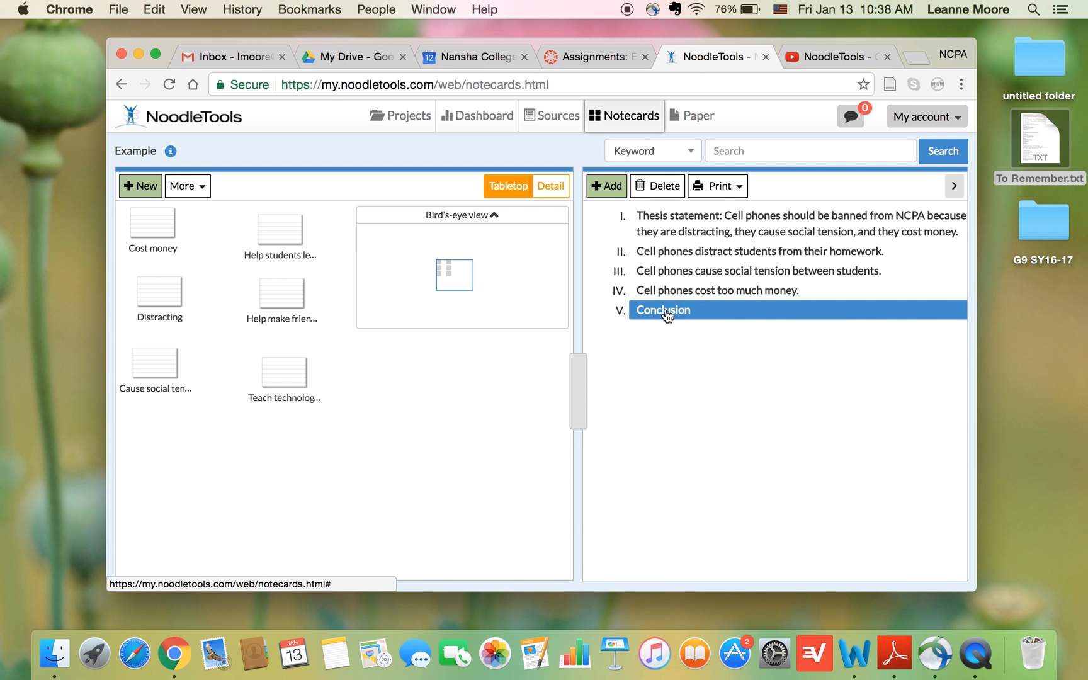
Step: Add a subtopic under the Conclusion topic reading "Evidence for distract students"
left_click(608, 186)
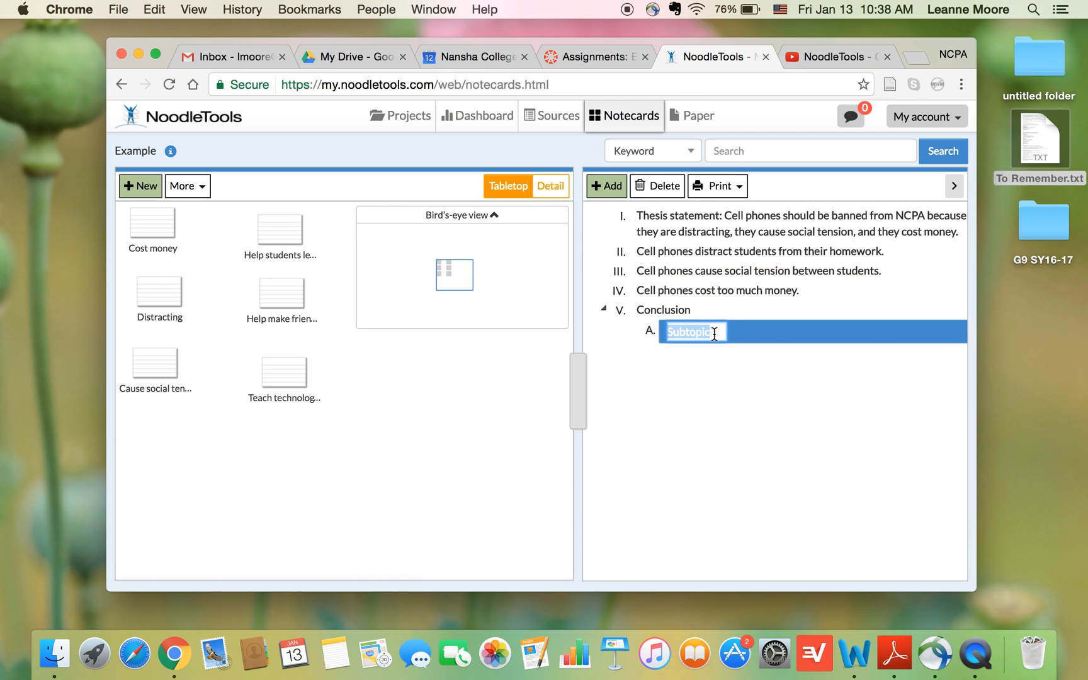
key("BackSpace")
key("BackSpace")
key("BackSpace")
key("BackSpace")
key("BackSpace")
key("BackSpace")
key("BackSpace")
key("BackSpace")
key("BackSpace")
type("Evidence for distract")
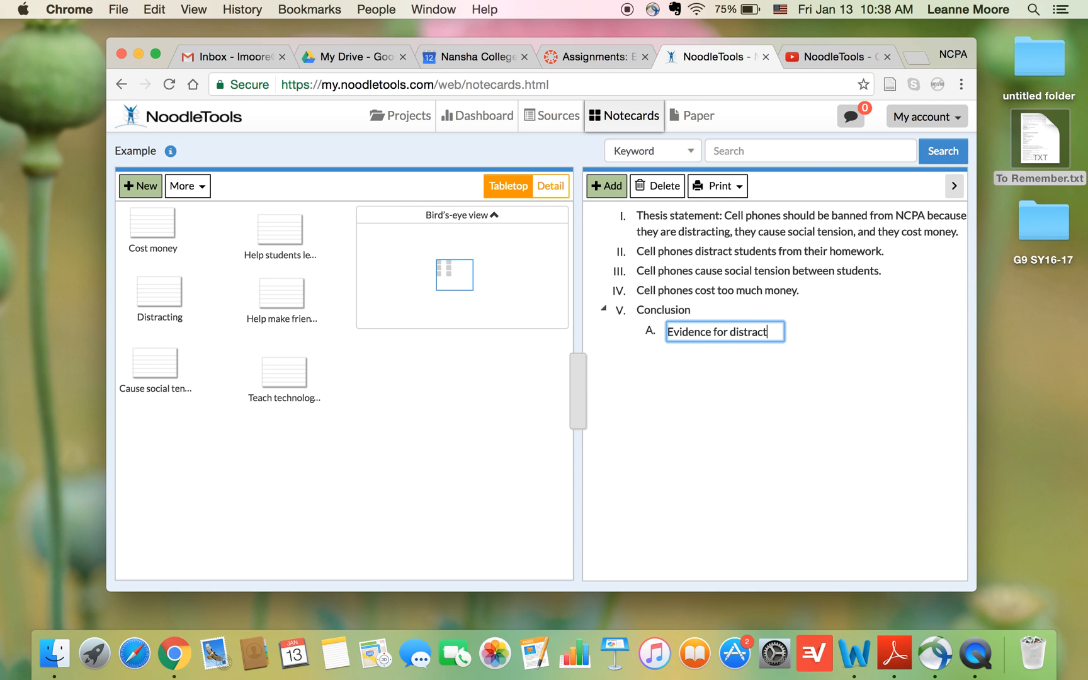
type(" students")
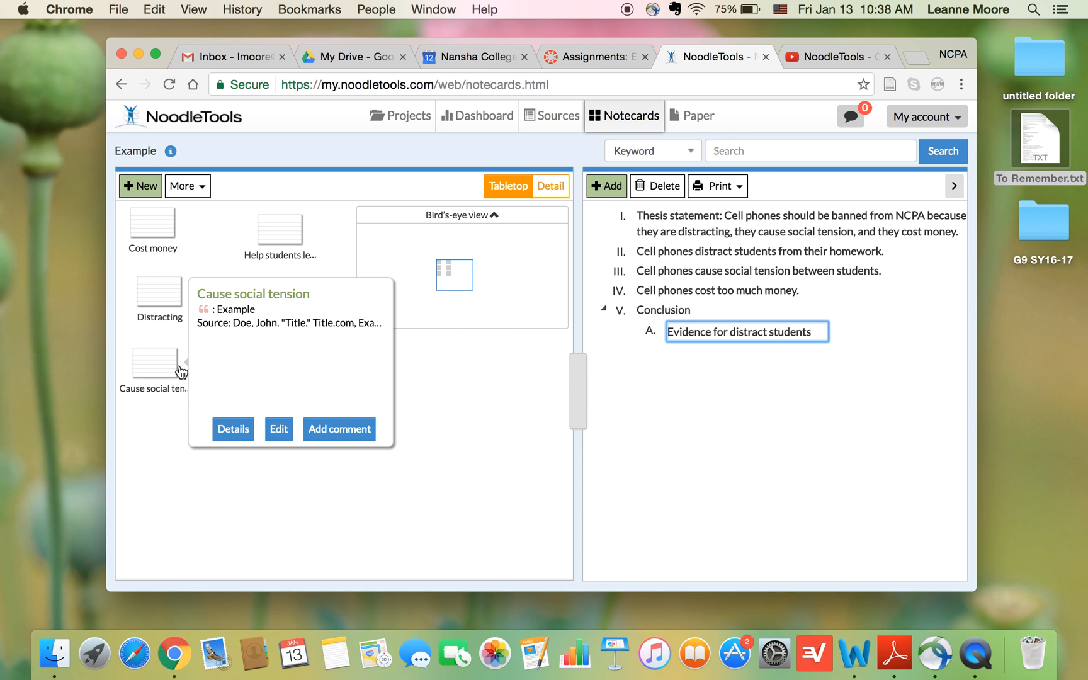
Step: Place the Distracting notecard under the Conclusion's subtopic in the outline
mouse_move(165, 314)
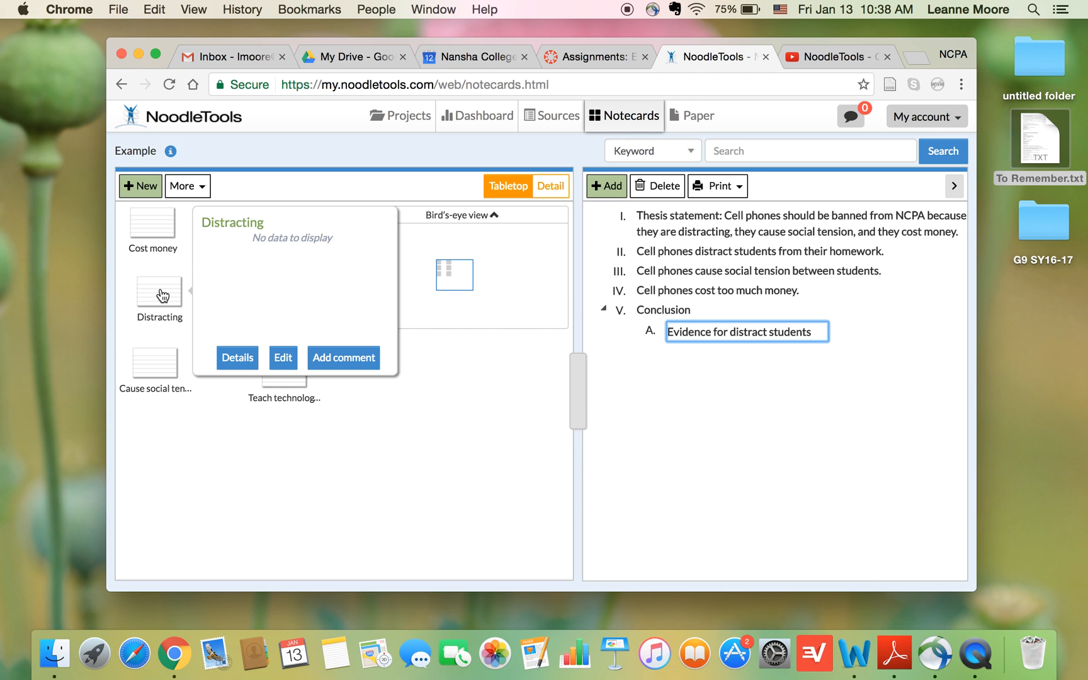
left_click_drag(164, 296, 692, 329)
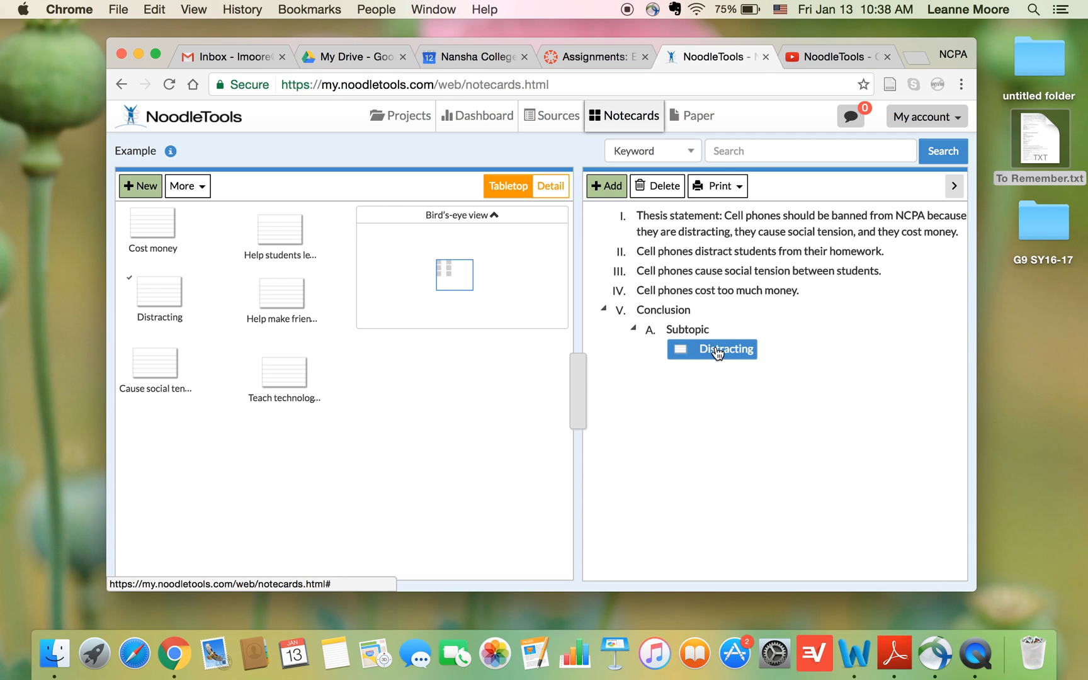
mouse_move(158, 303)
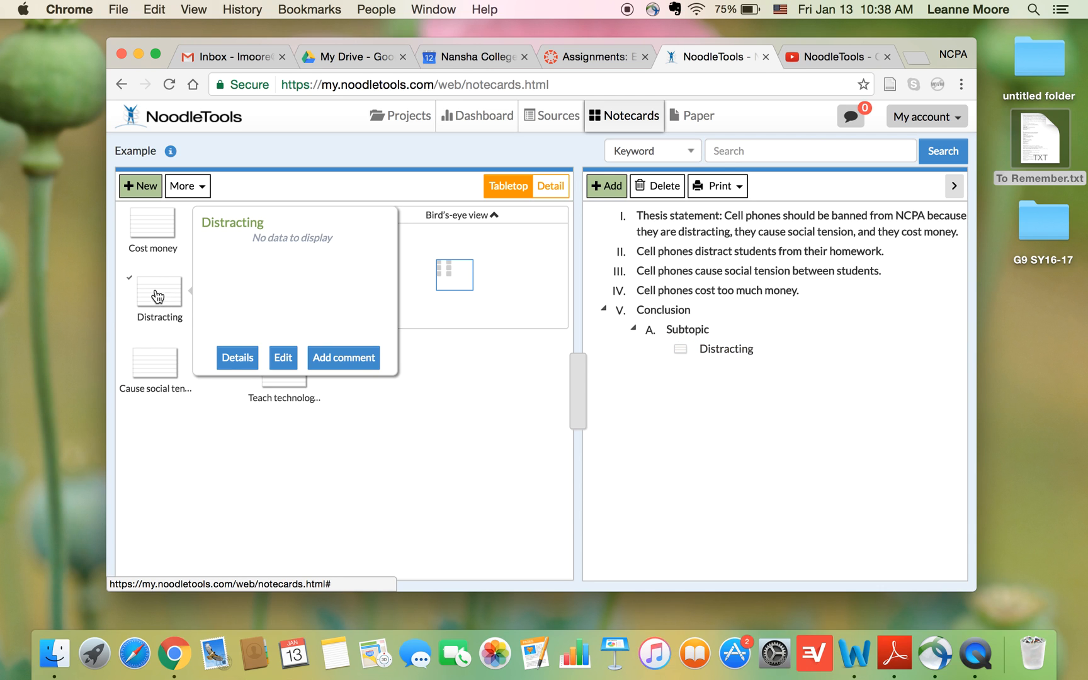
Step: Rename the subtopic holding the Distracting notecard as "Evidence"
left_click(718, 349)
left_click(687, 330)
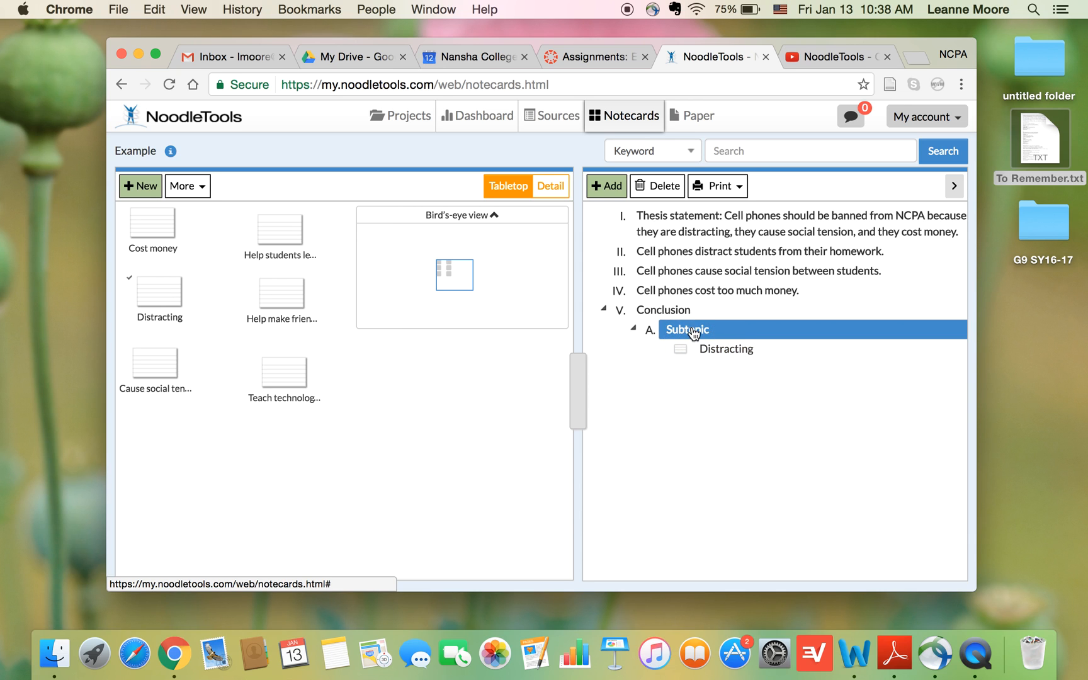
left_click(690, 330)
type("Evidence")
key("Return")
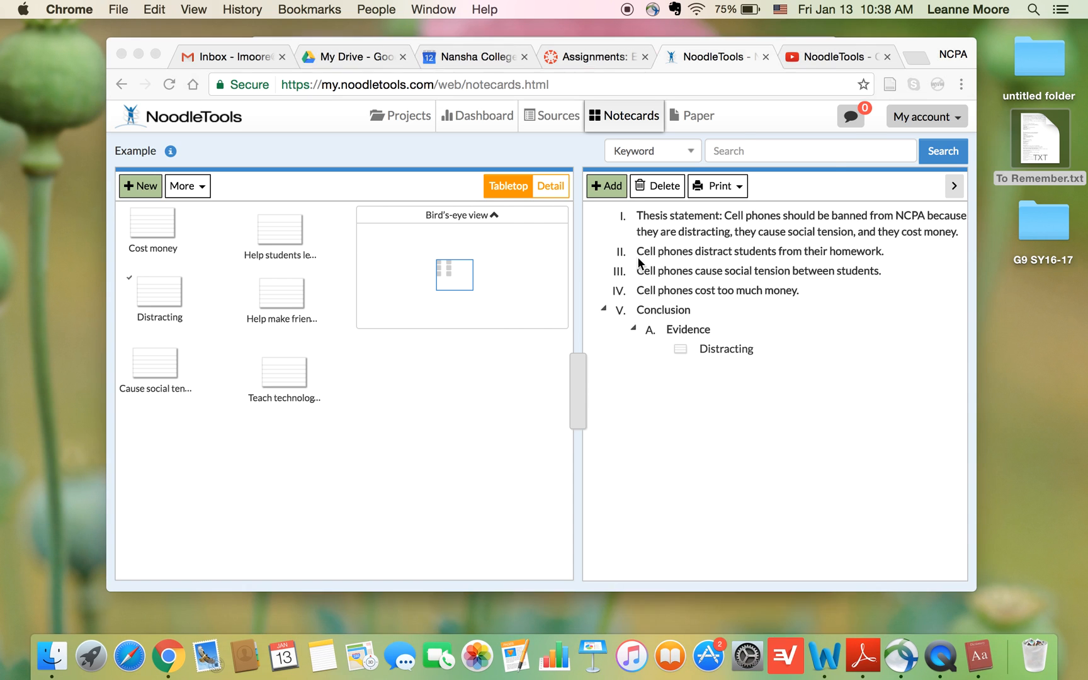
left_click(262, 46)
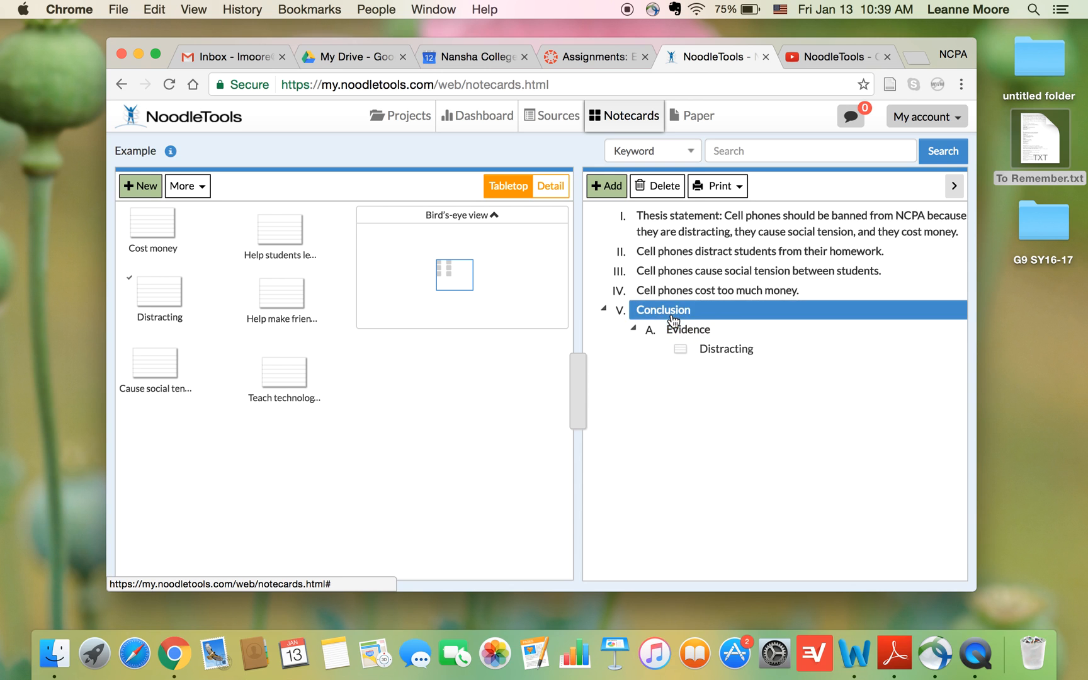
Step: Move the Evidence subtopic with its notecard under the topic "Cell phones distract students from their homework."
left_click_drag(682, 329, 713, 258)
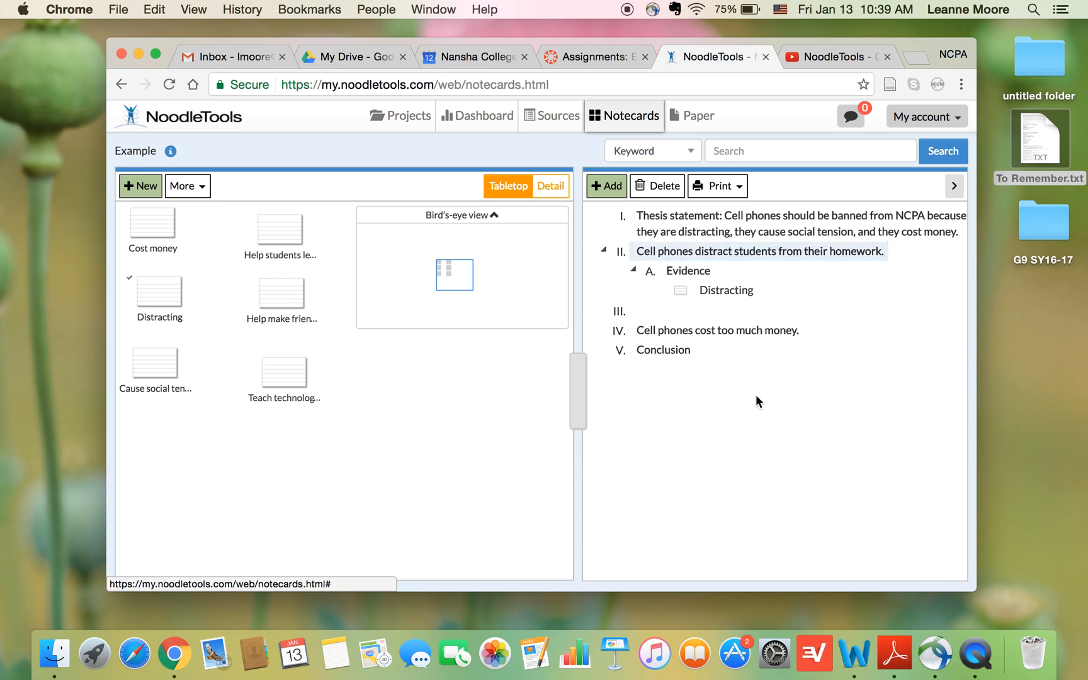
left_click(739, 297)
left_click(703, 277)
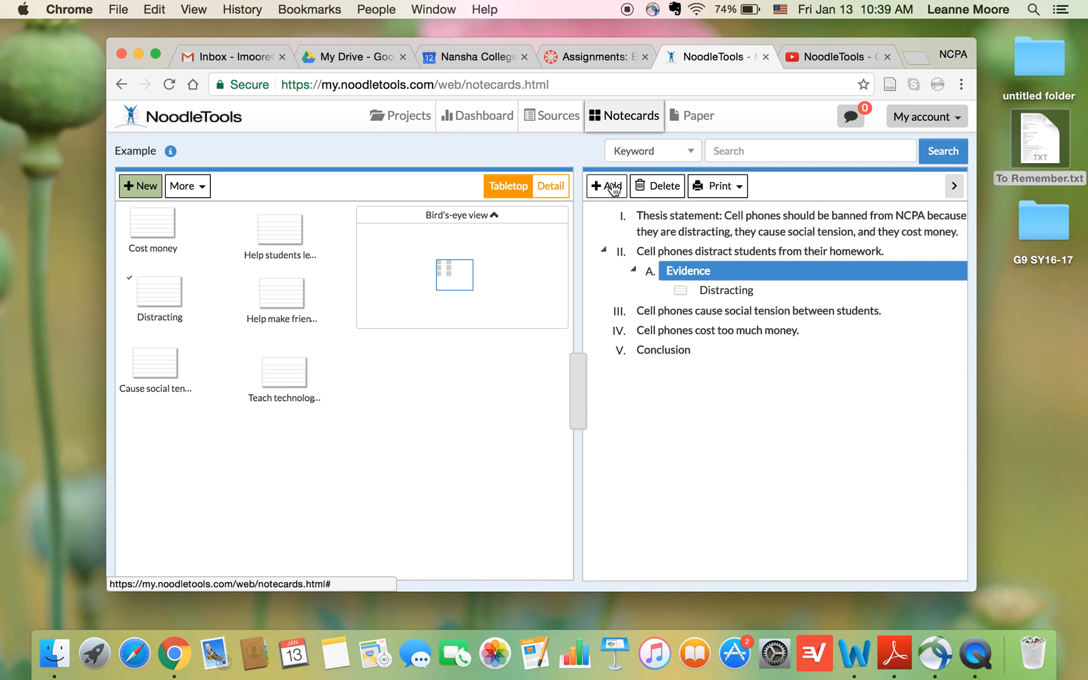
Step: Try to add a subtopic under the Distracting notecard
left_click(727, 293)
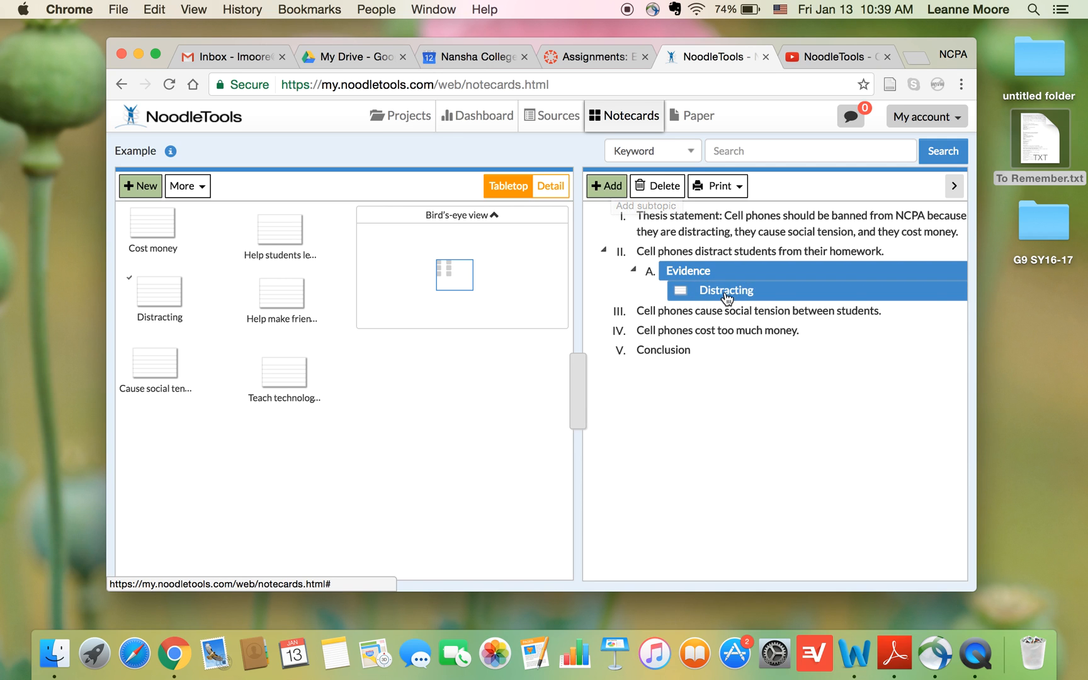
left_click(607, 186)
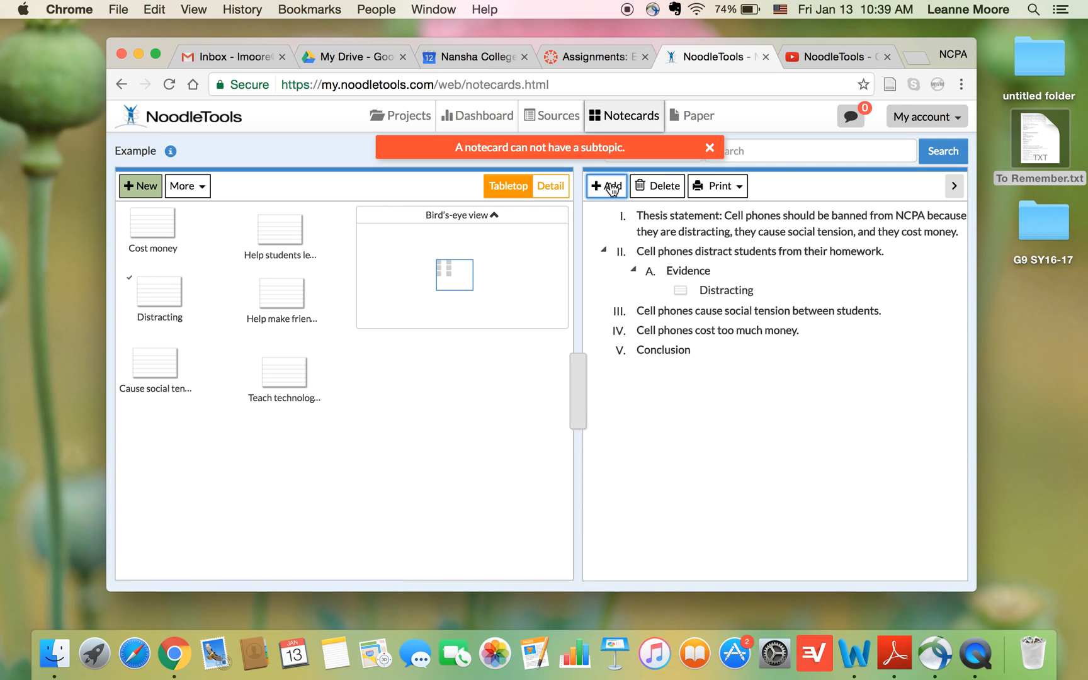
left_click(711, 150)
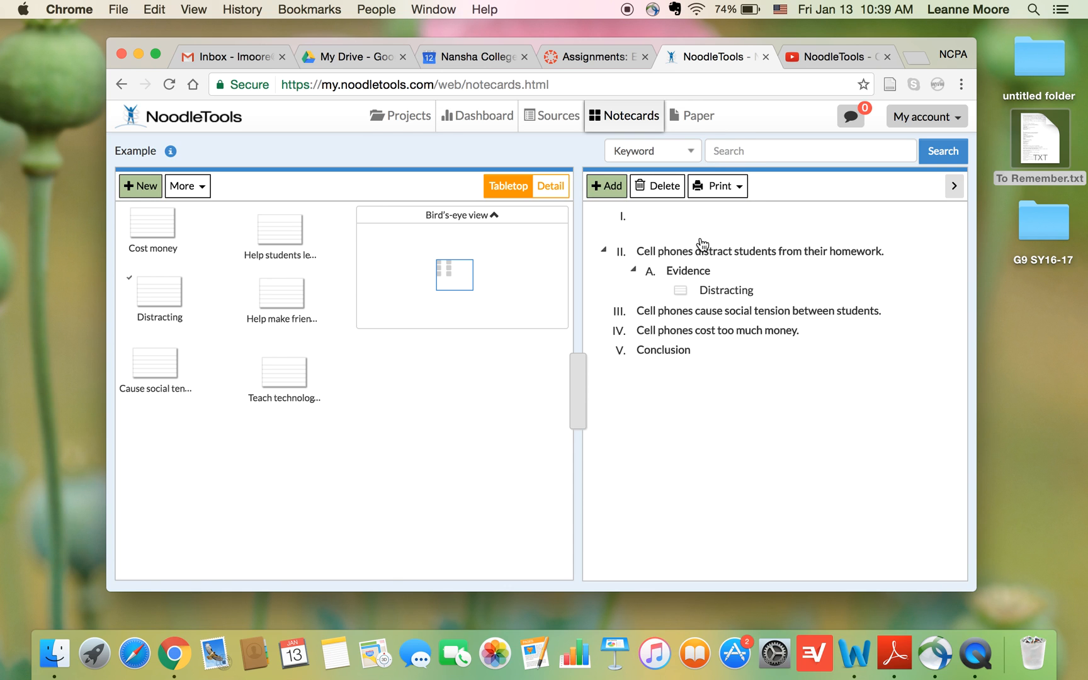
Step: Add a subtopic named "Concluding sentence" under Evidence, below the Distracting notecard
left_click(686, 271)
left_click(613, 192)
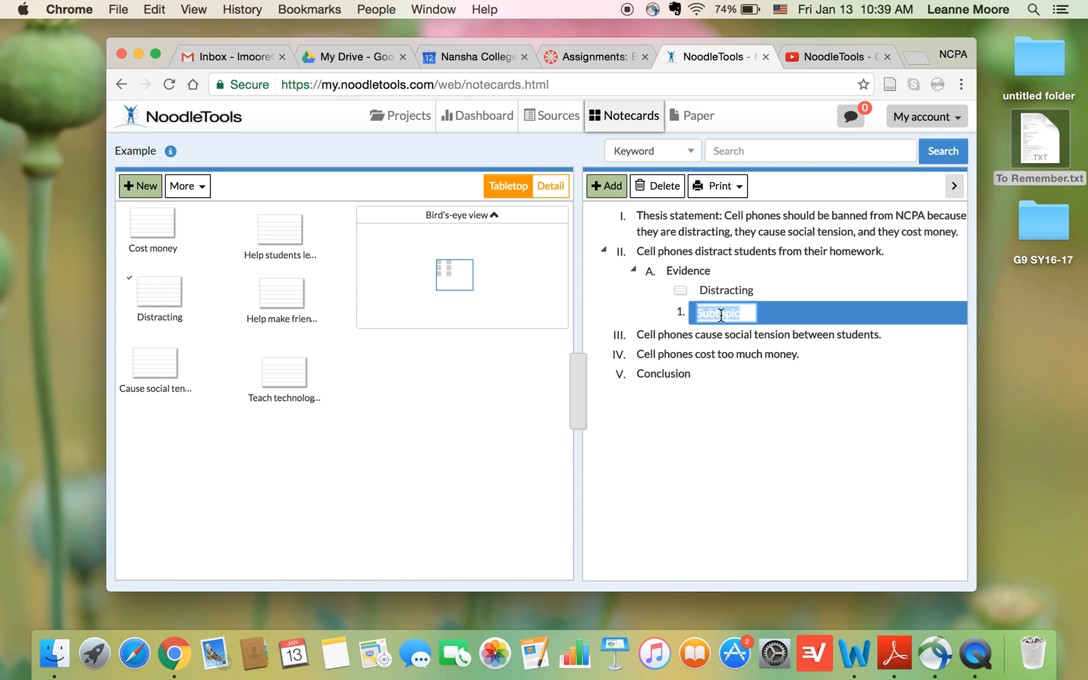
type("Conclud")
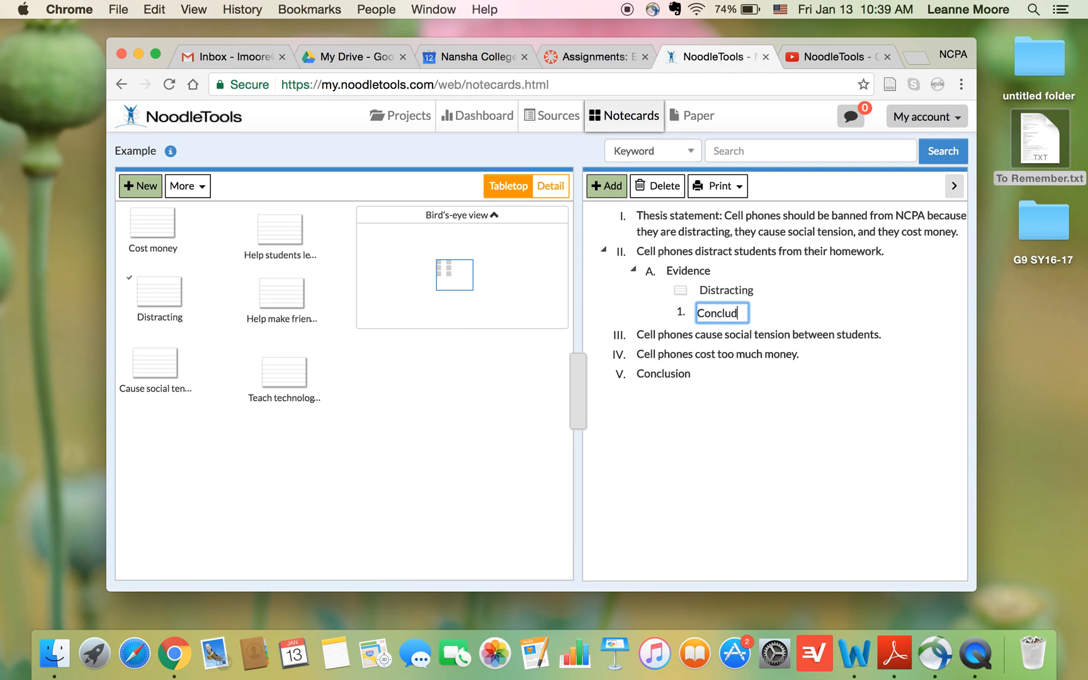
type("ing sentence.")
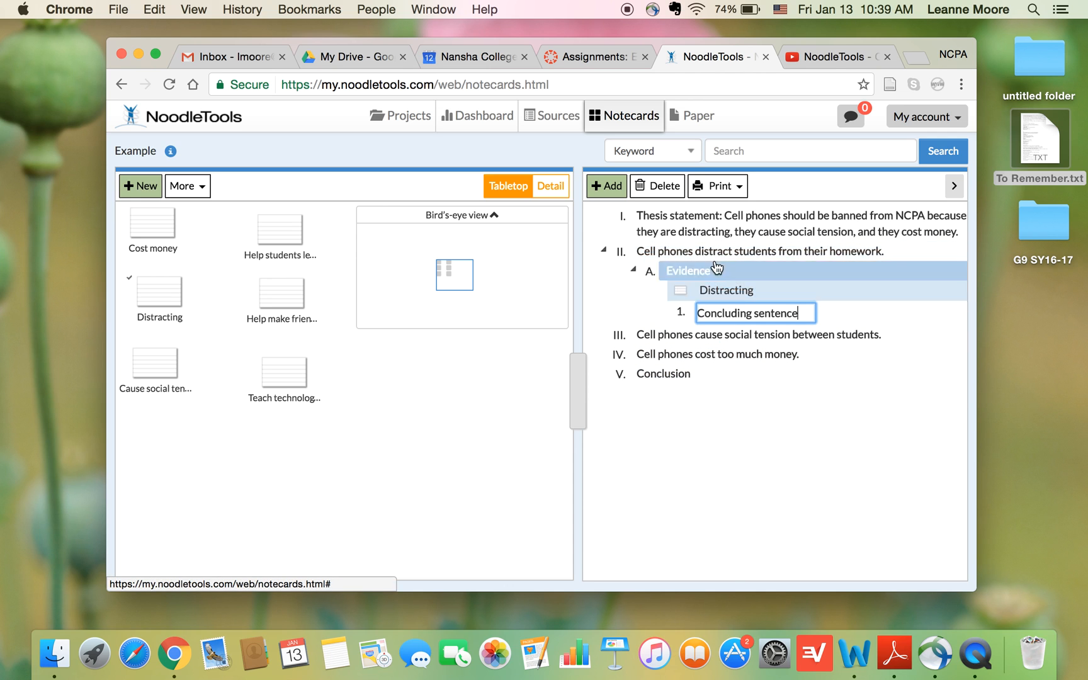
Step: Add a subtopic under the Conclusion topic and enter "Evidence 2" as its name
left_click(682, 377)
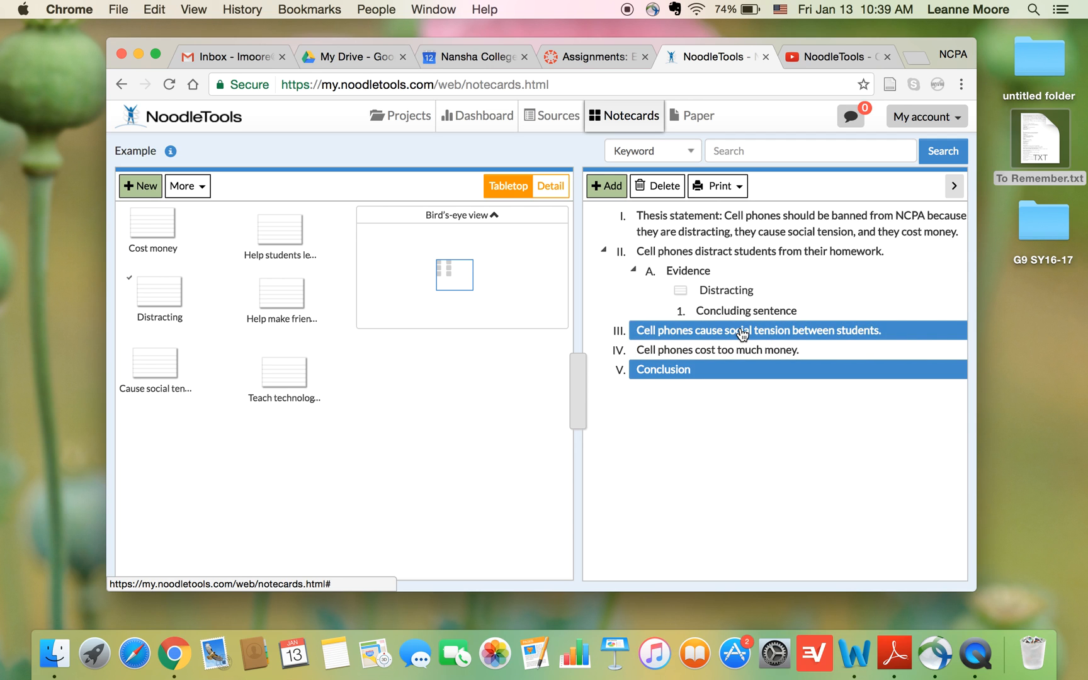
left_click(606, 187)
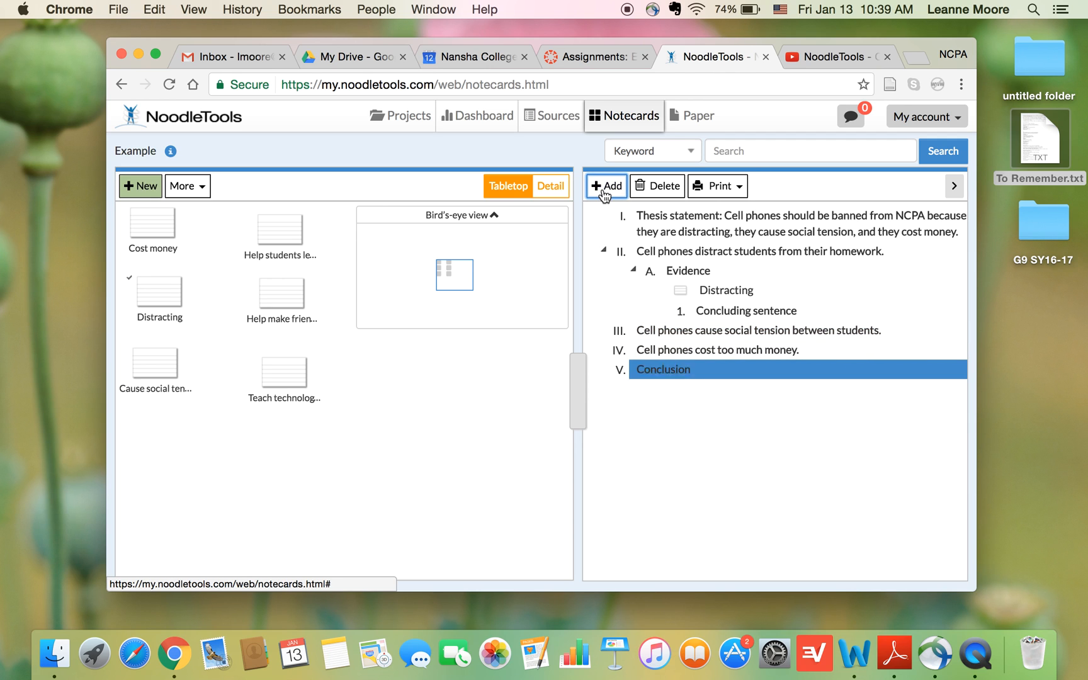
type("Eviden")
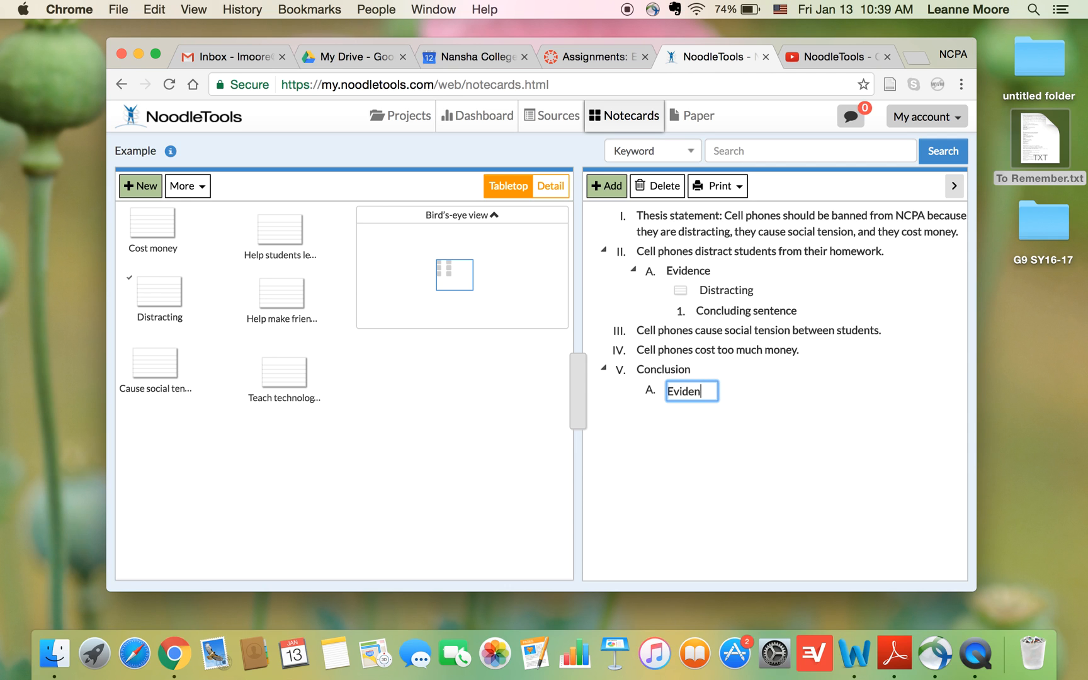
type("ce 2")
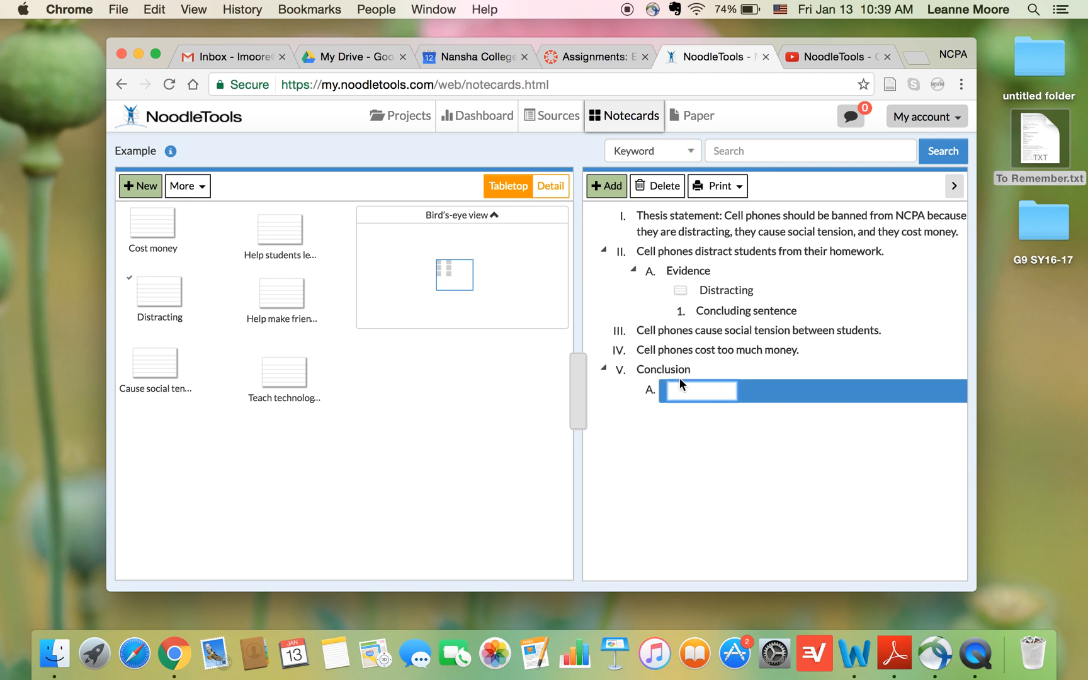
Step: Place the "Cause social tension" notecard under the Conclusion's new subtopic
mouse_move(186, 414)
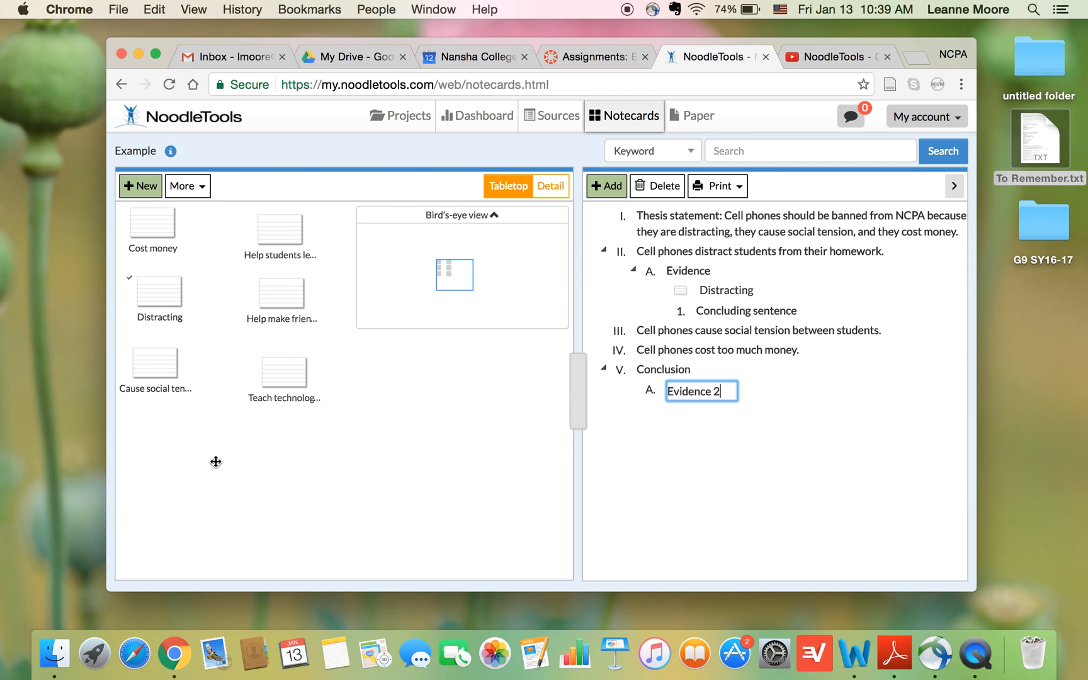
mouse_move(140, 355)
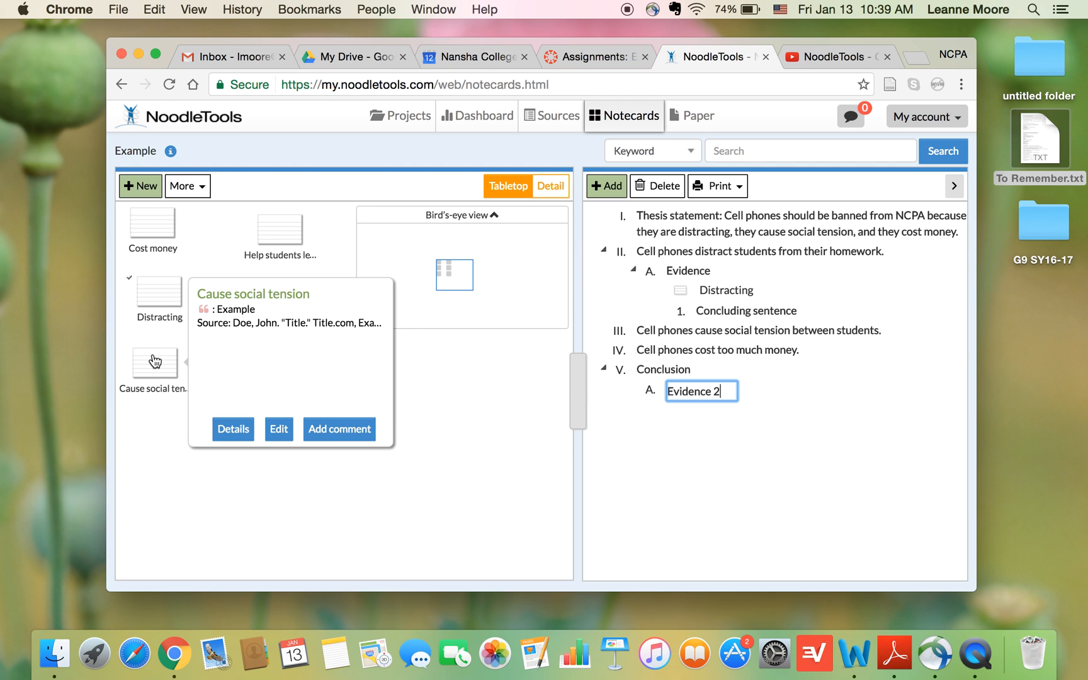
left_click_drag(154, 361, 703, 396)
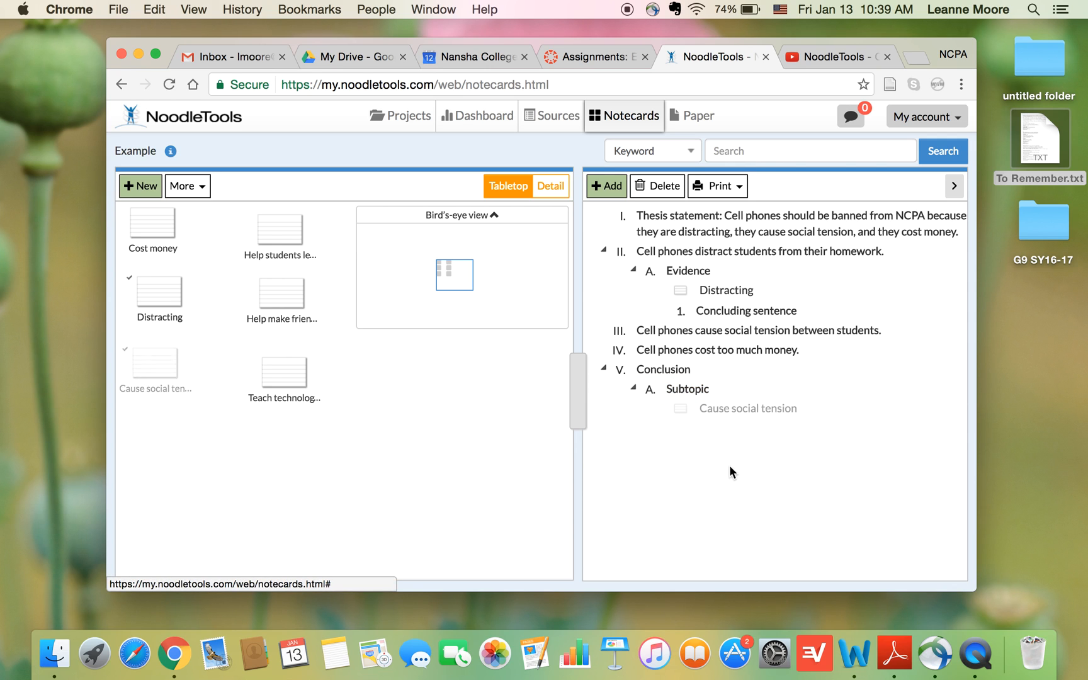
Step: Rename the Conclusion's subtopic as "Evidence 2" and move it directly below the topic "Cell phones cause social tension between students."
left_click(693, 395)
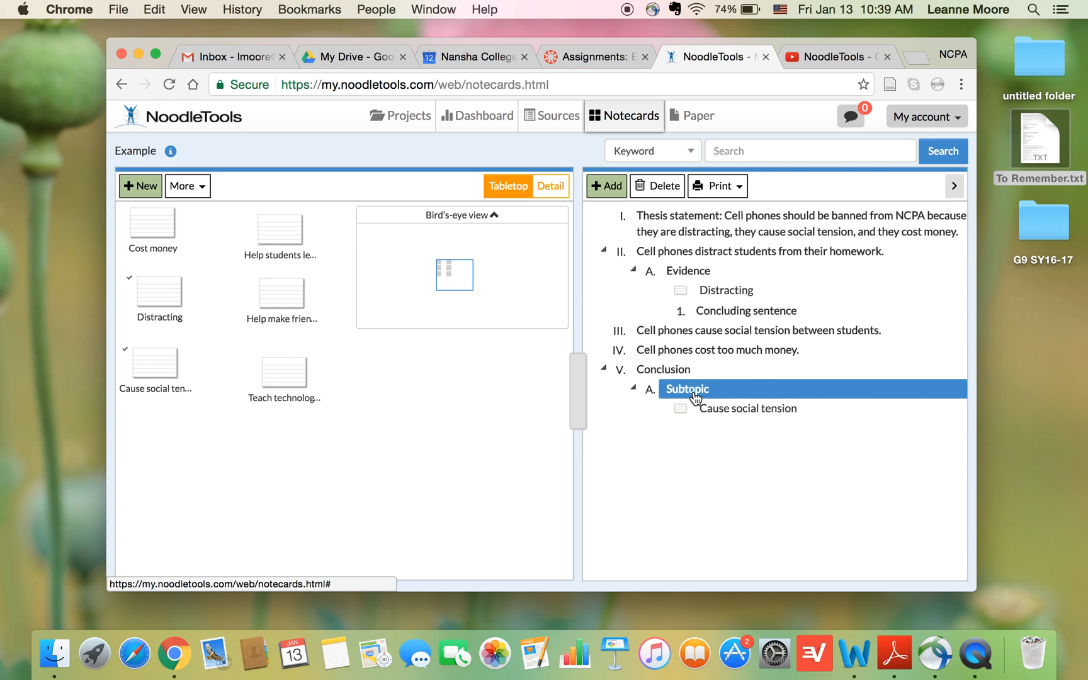
left_click(696, 390)
type("Evidence 2")
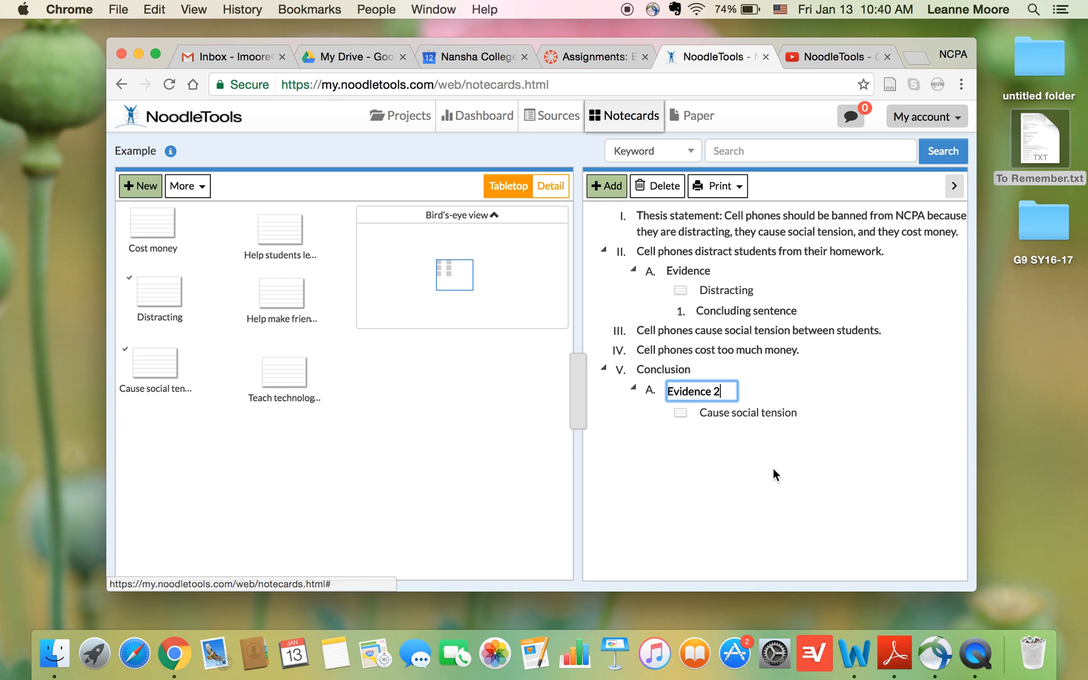
key("Return")
left_click(681, 390)
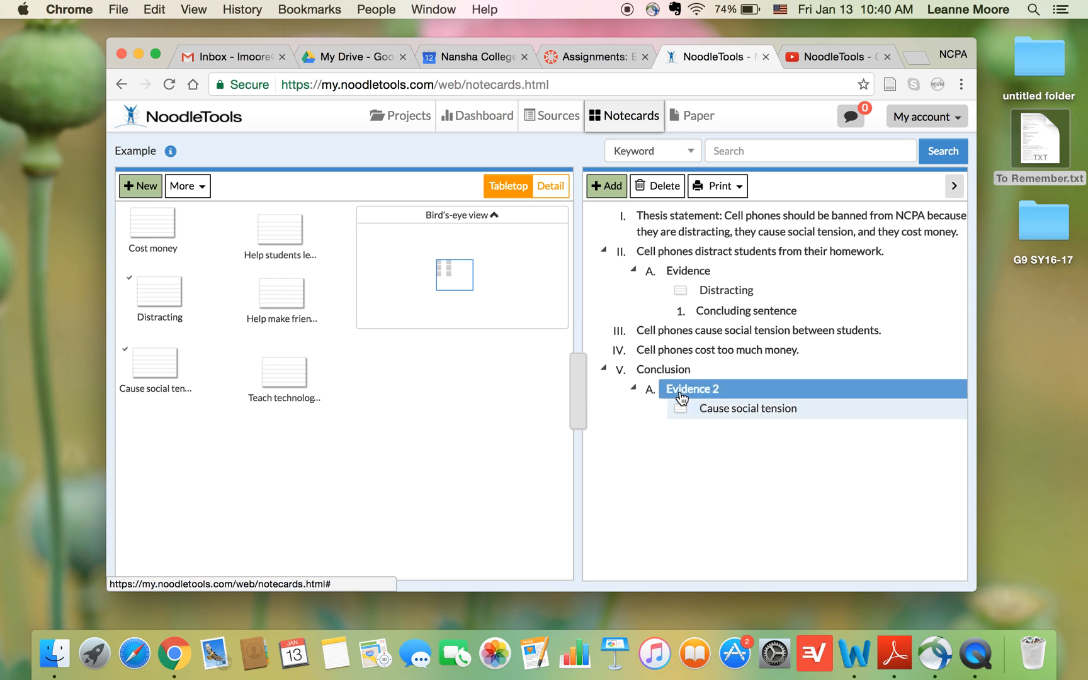
left_click_drag(681, 391, 677, 334)
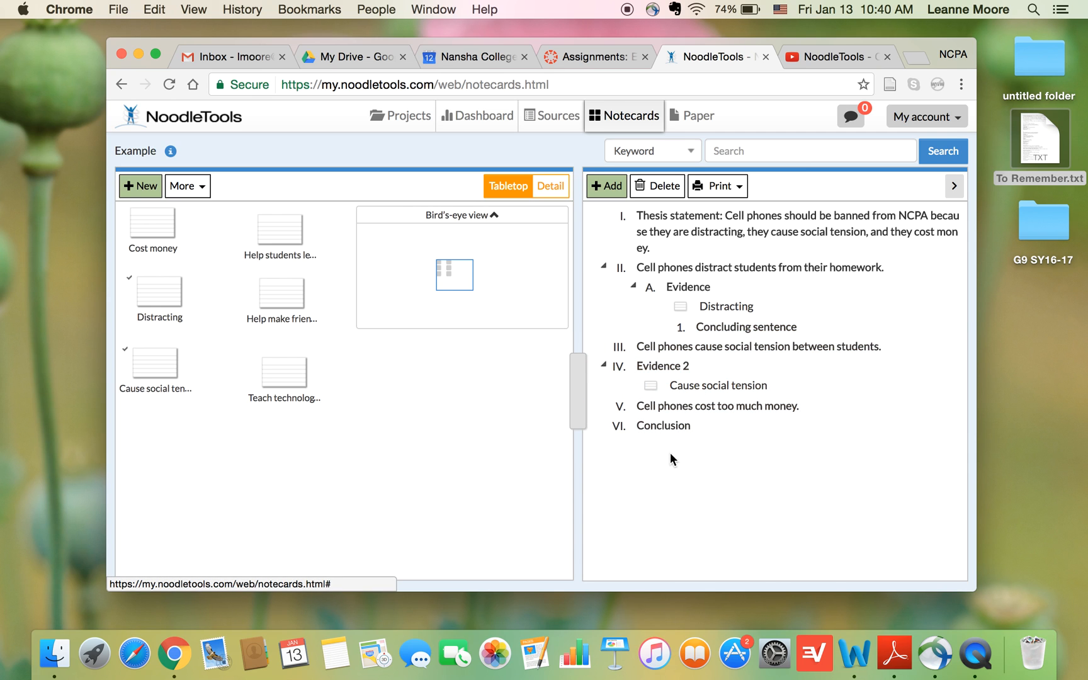
Step: Add a subtopic named "Evidence 3" under the Conclusion topic
left_click(658, 417)
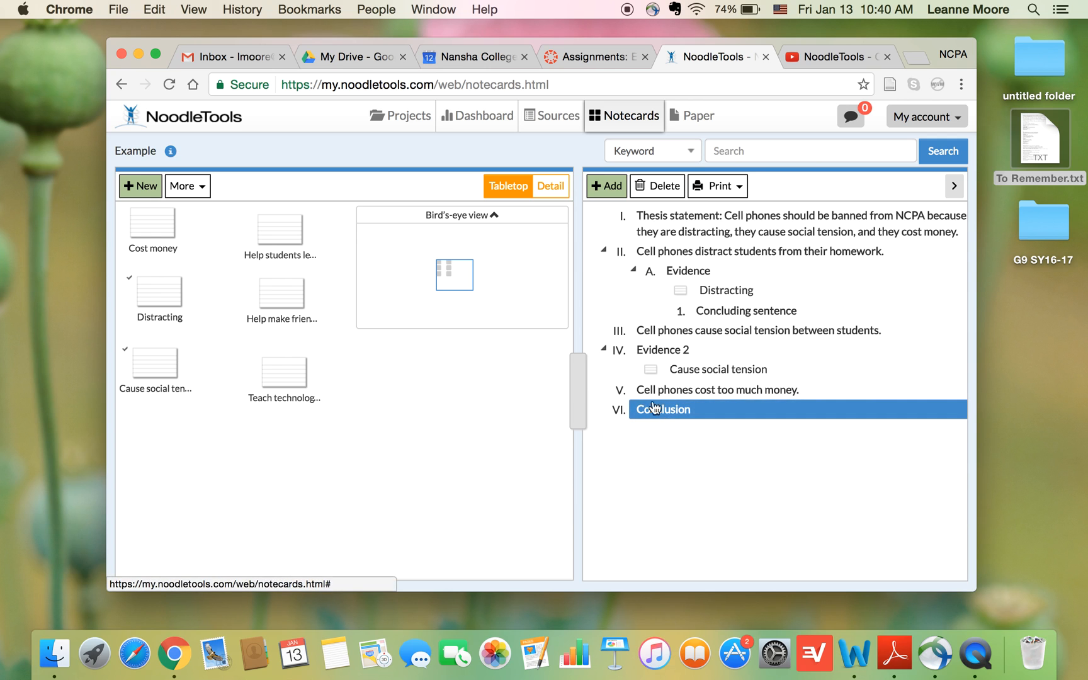
left_click(598, 185)
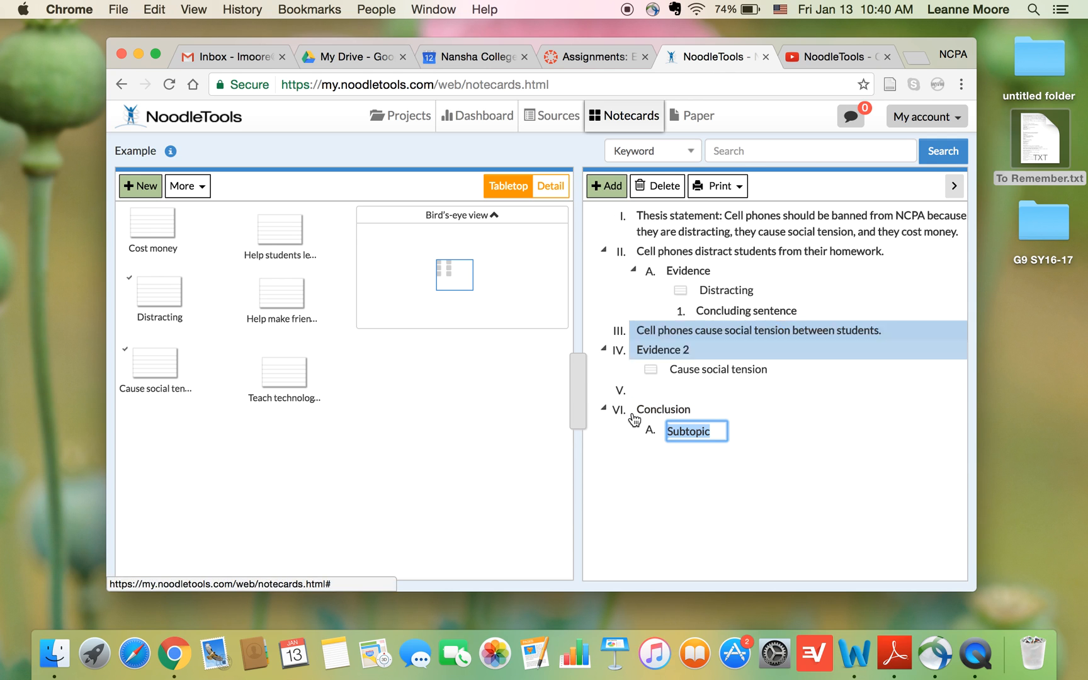
type("Evidence 3")
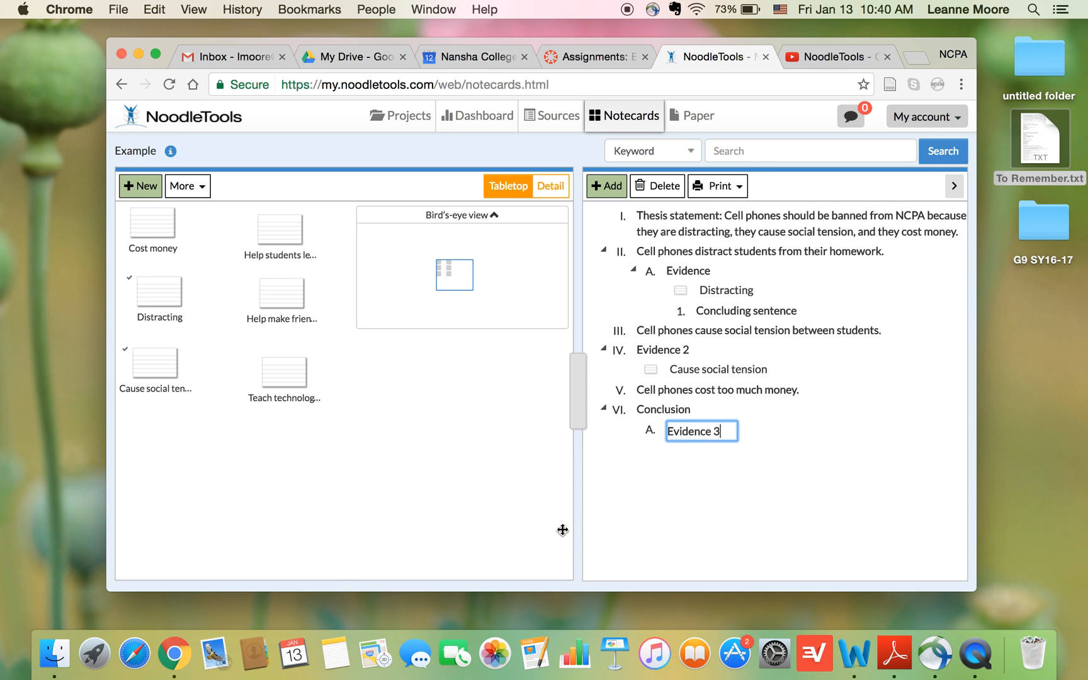
key("Return")
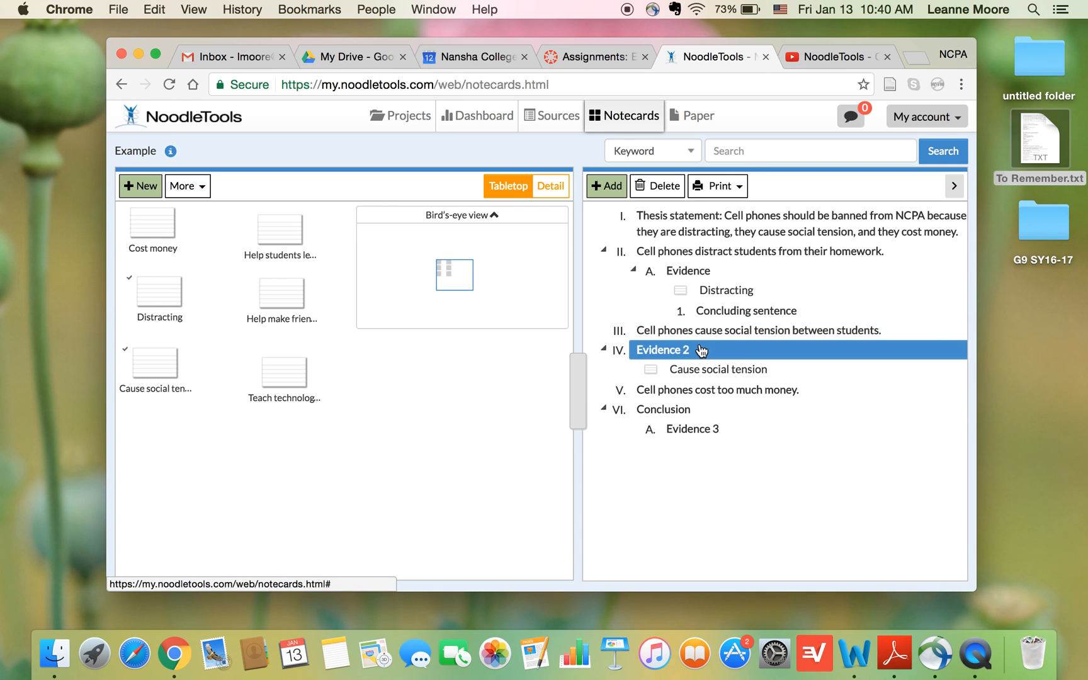
Step: Place the "Cost money" notecard under Evidence 3 and move that subtopic under the topic "Cell phones cost too much money."
mouse_move(161, 231)
left_click_drag(161, 232, 697, 445)
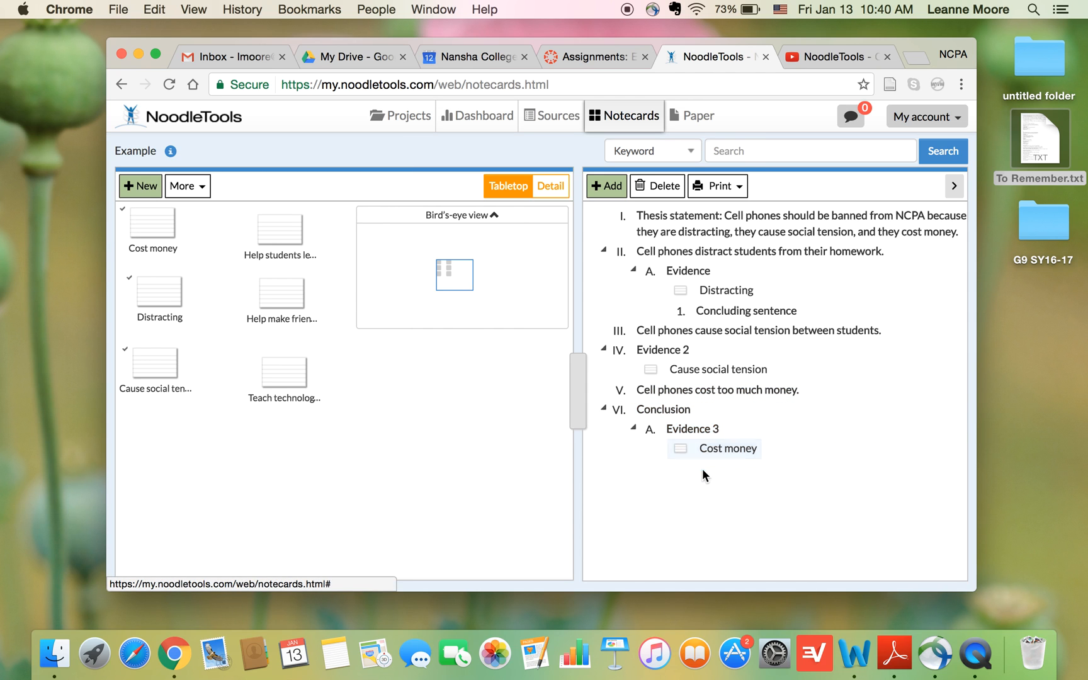
left_click(687, 435)
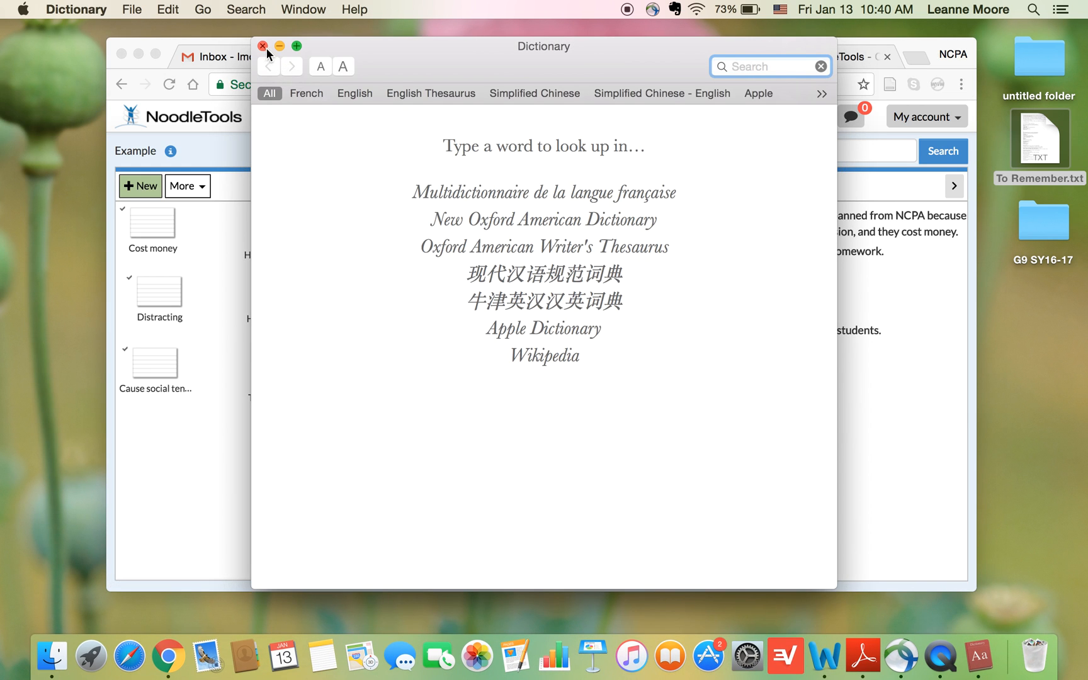
left_click(263, 46)
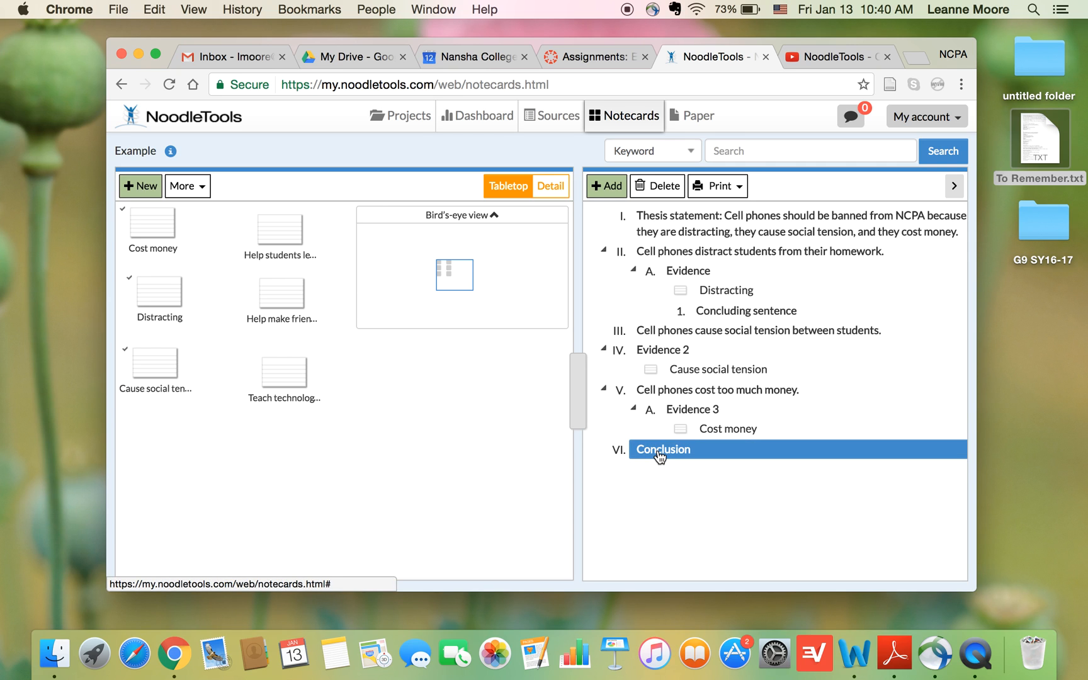
Step: Add a main topic named "Counterargument" at the end of the outline
left_click(605, 187)
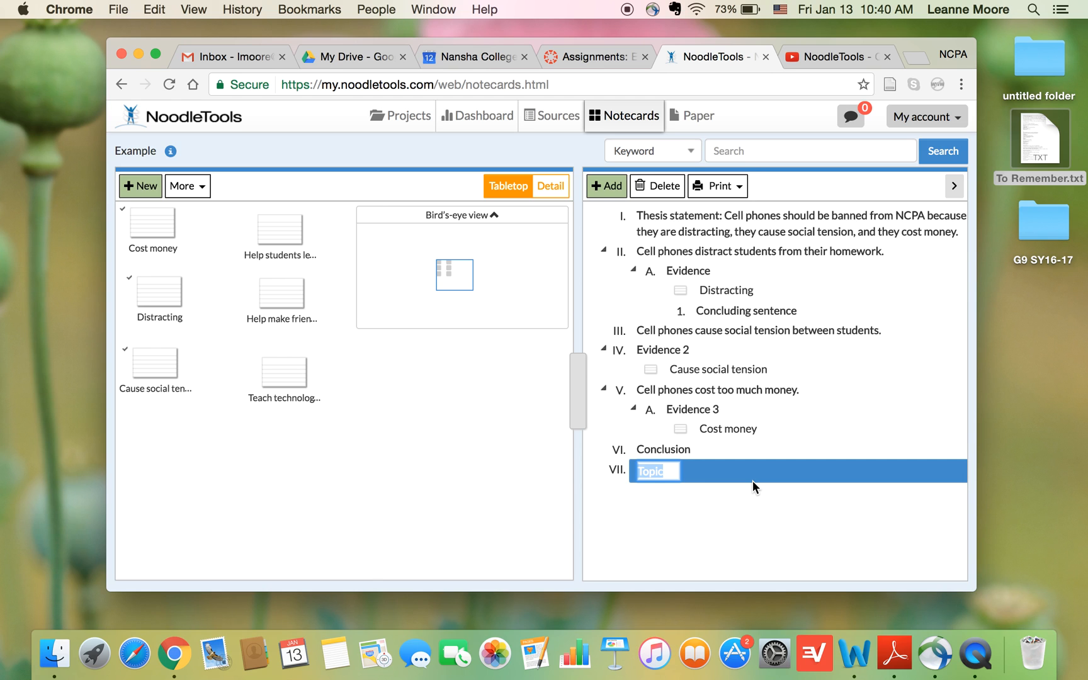
type("Counterargument")
key("Return")
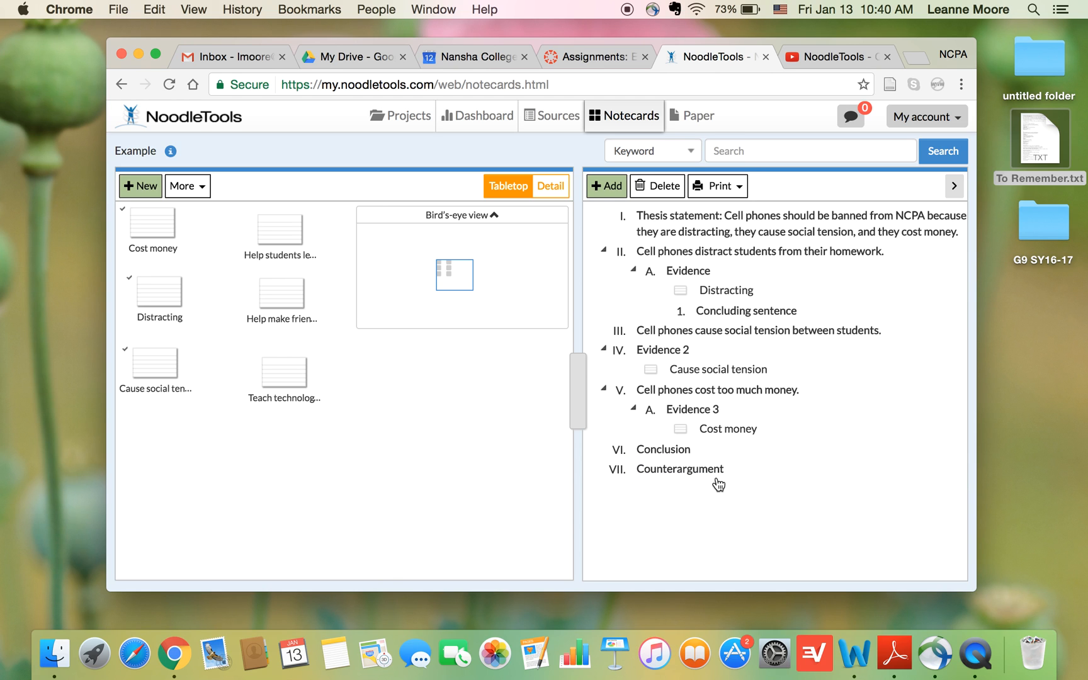
Step: Add a subtopic under the Counterargument topic and place the "Help make friends" notecard in it
left_click(719, 482)
left_click(606, 186)
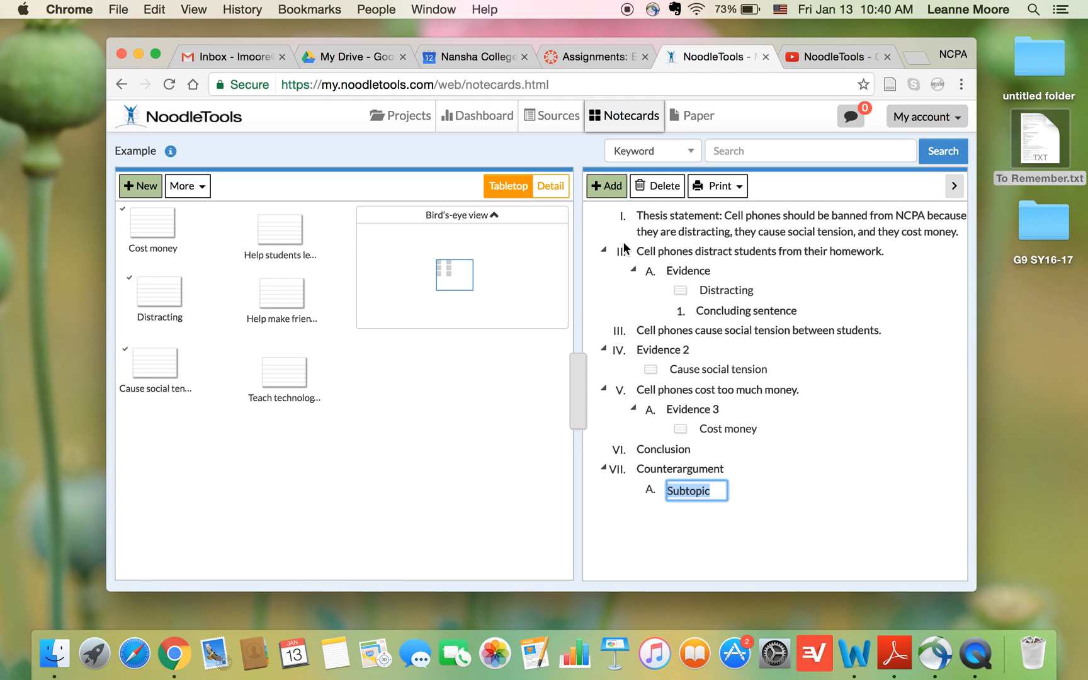
left_click(286, 257)
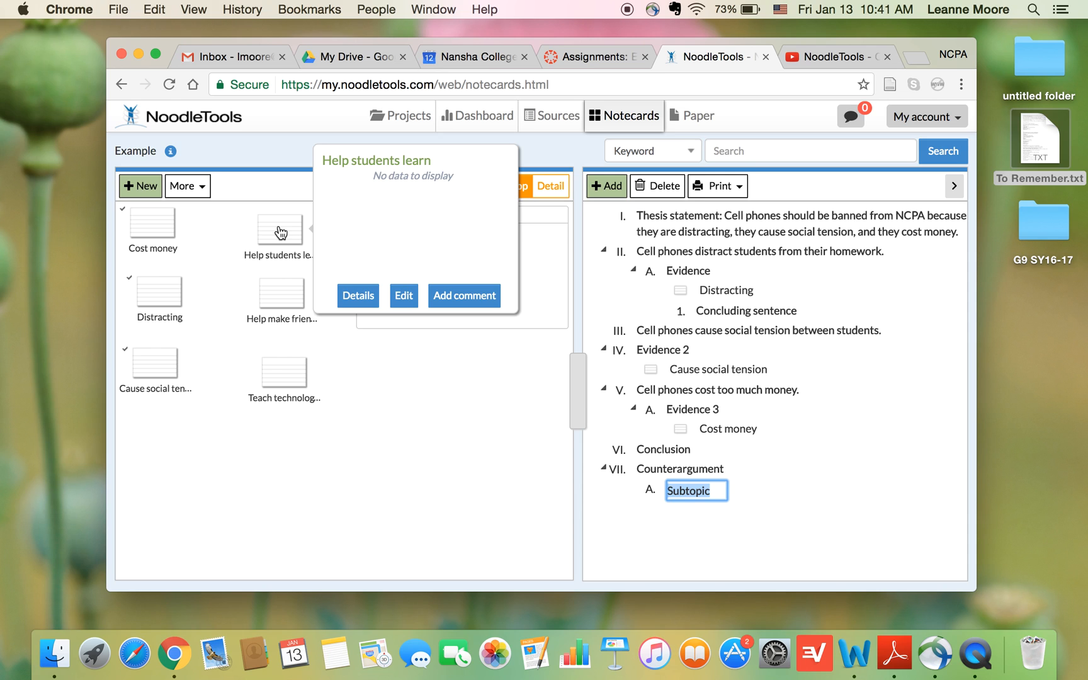
mouse_move(287, 299)
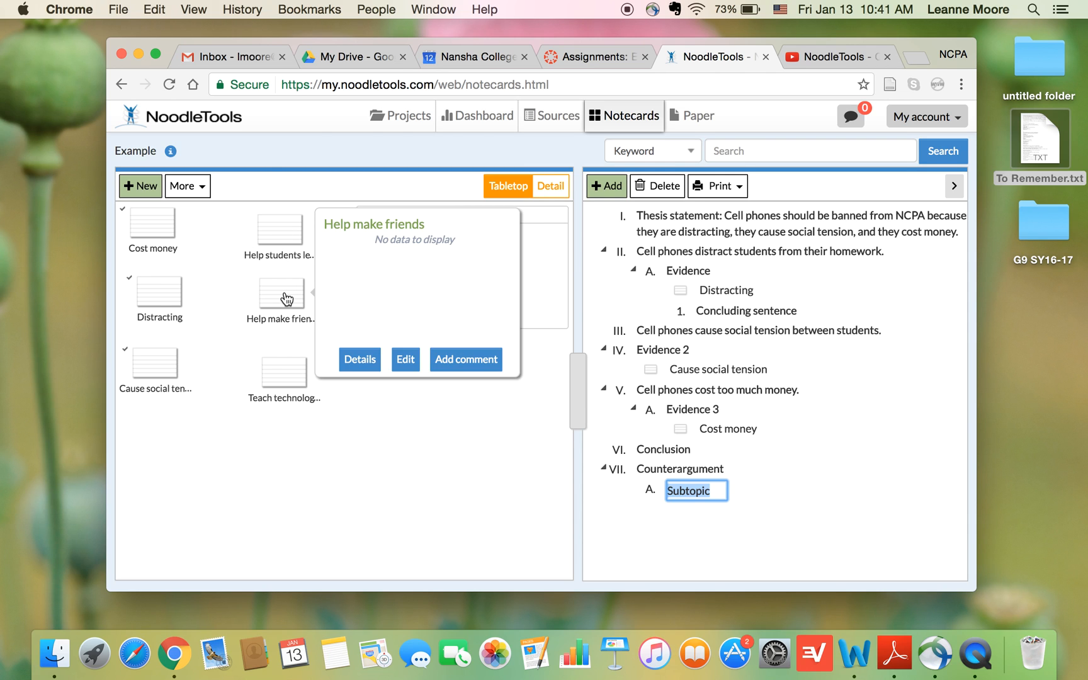
mouse_move(290, 385)
left_click_drag(288, 297, 705, 496)
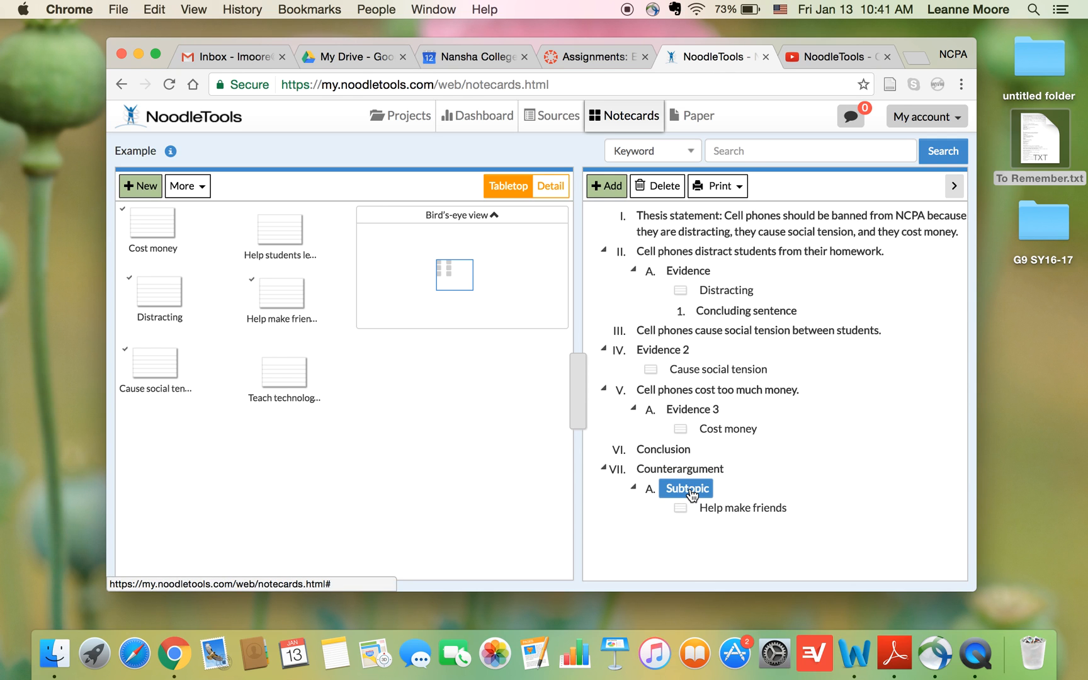
Step: Rename the Counterargument's subtopic as "Cell phones help make friends"
left_click(691, 492)
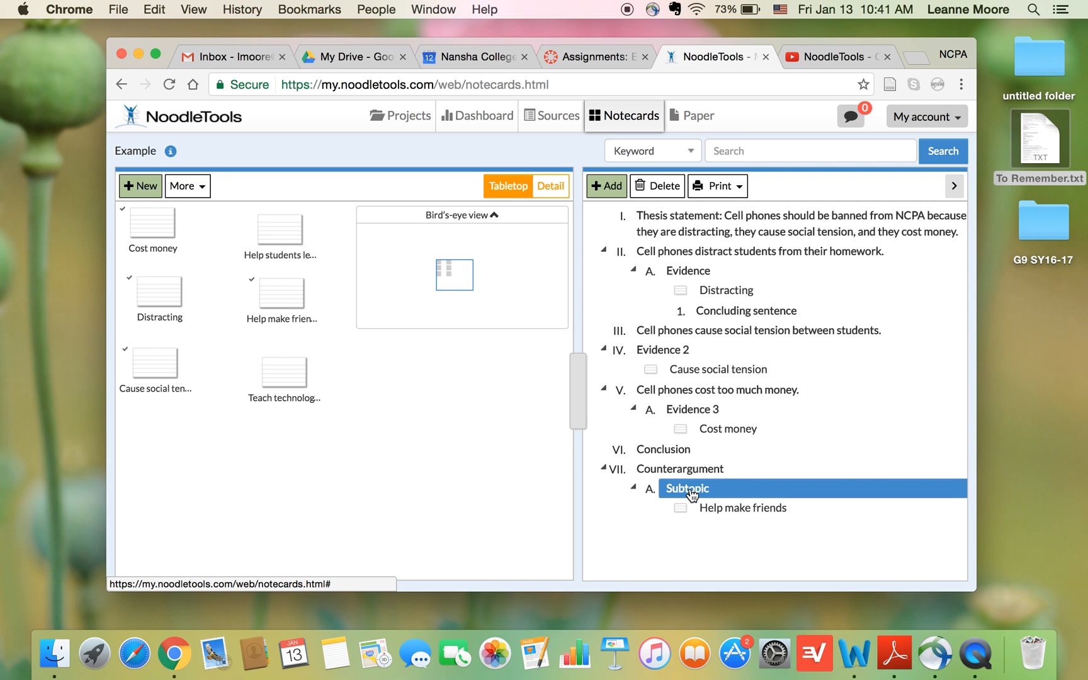
left_click(691, 494)
type("Cell phones help make friends")
left_click(711, 527)
Step: Move the Counterargument topic with its subtopic directly above the Conclusion topic
left_click(661, 468)
left_click(659, 455)
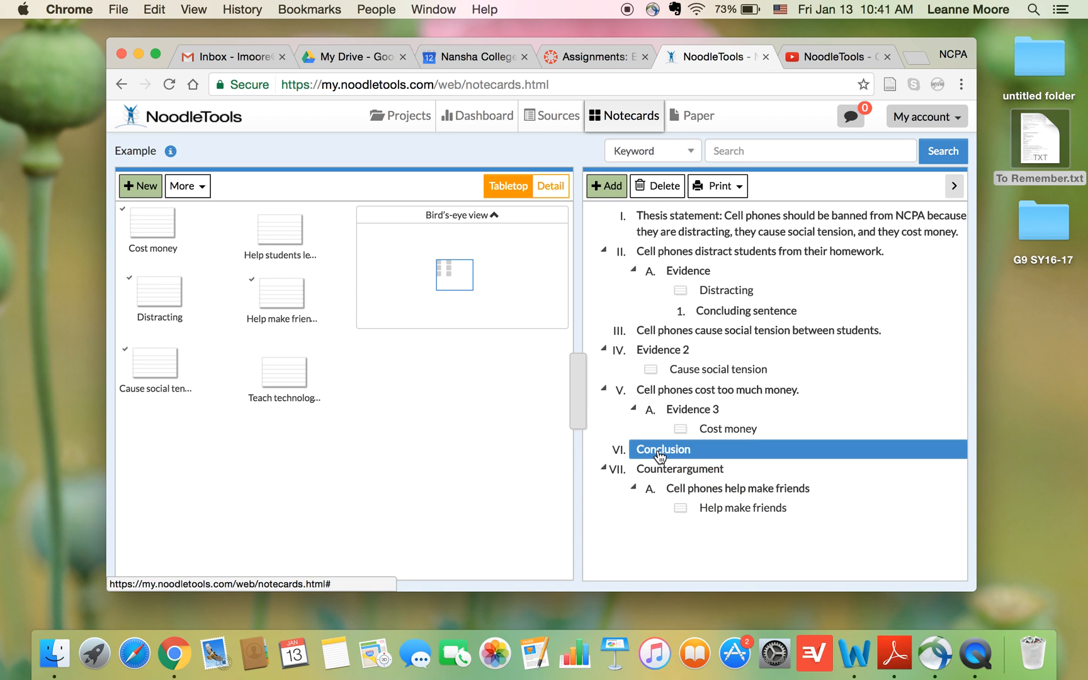
left_click(655, 469)
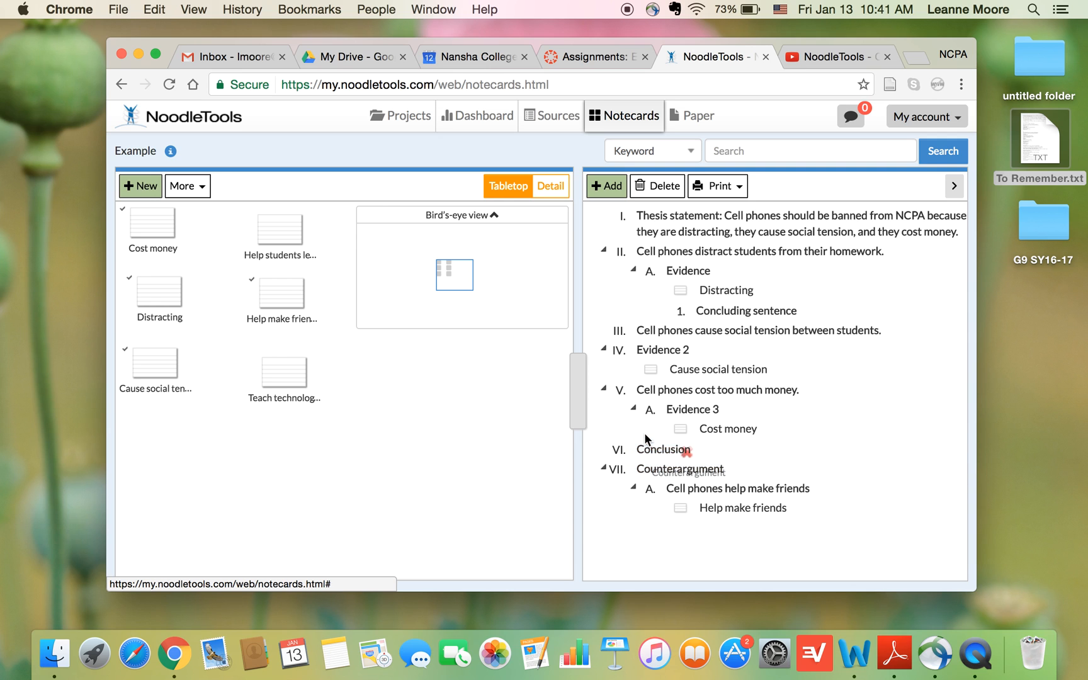
left_click_drag(649, 472, 639, 441)
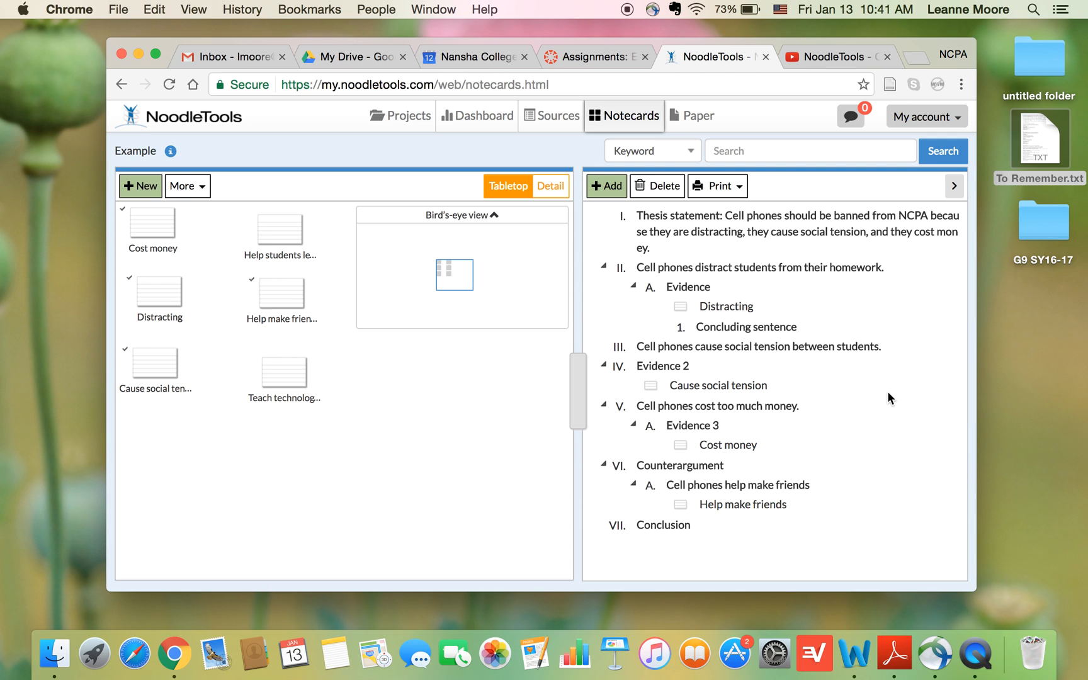
left_click(750, 228)
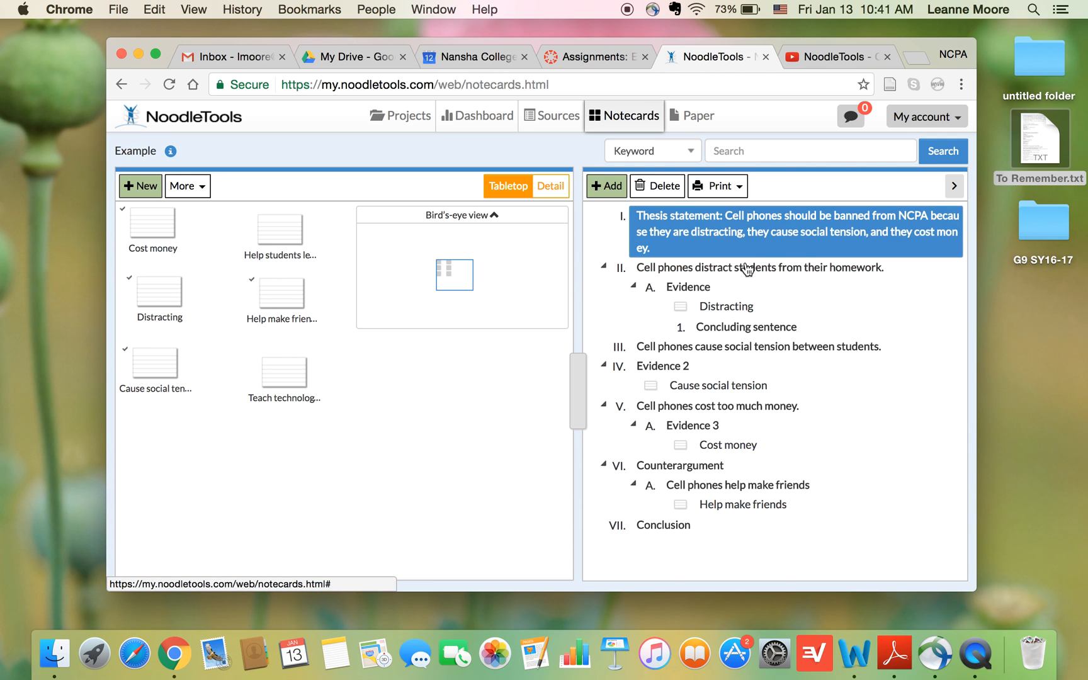
left_click(640, 408)
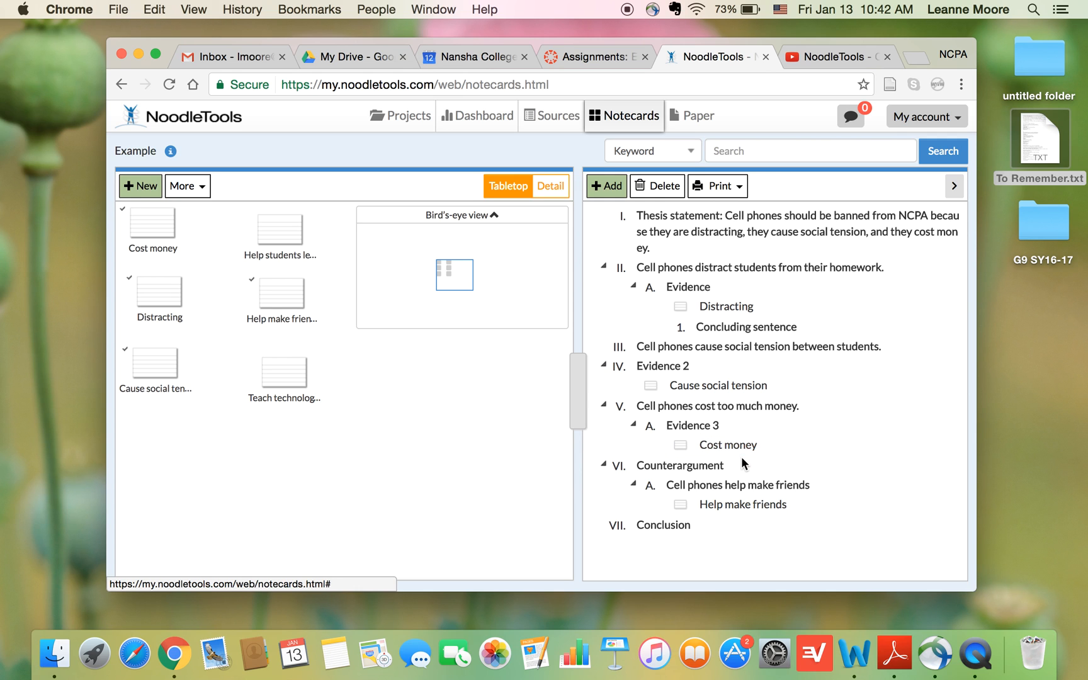
Step: Add a main topic named "Hook and background information" and move it to the start of the outline, above the thesis statement
left_click(694, 544)
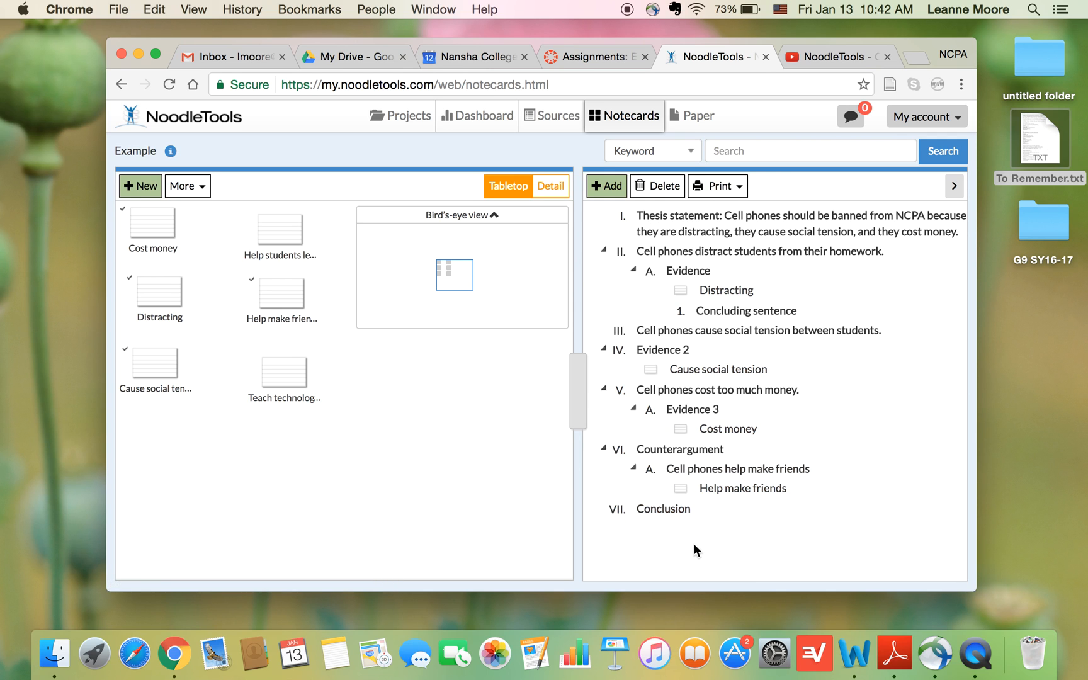
left_click(609, 186)
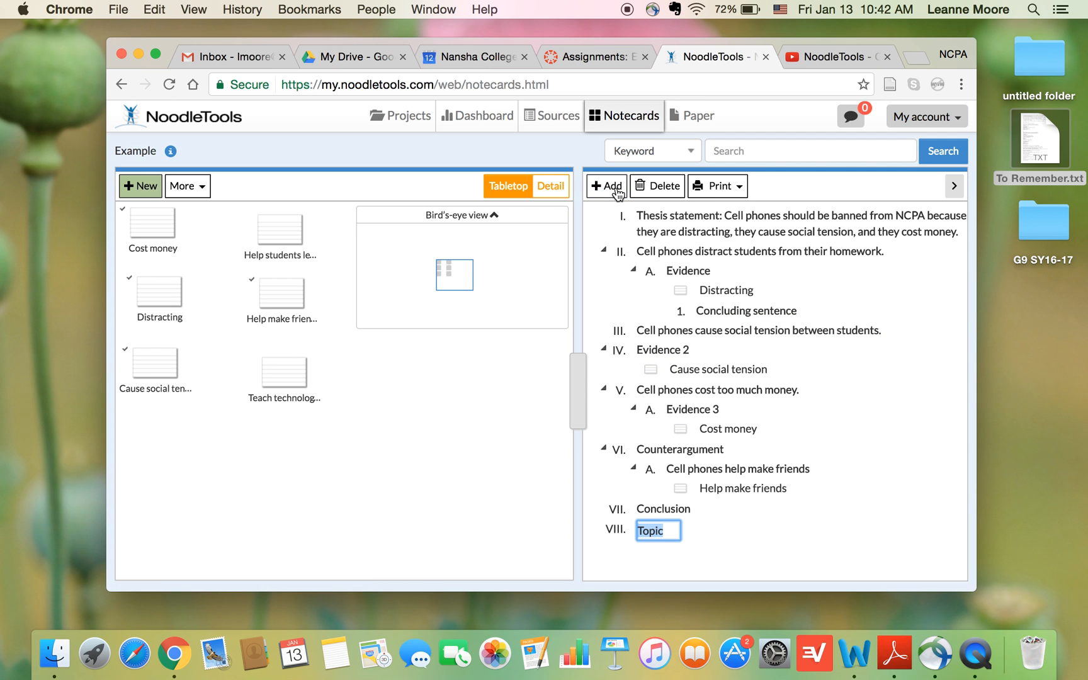
left_click(702, 217)
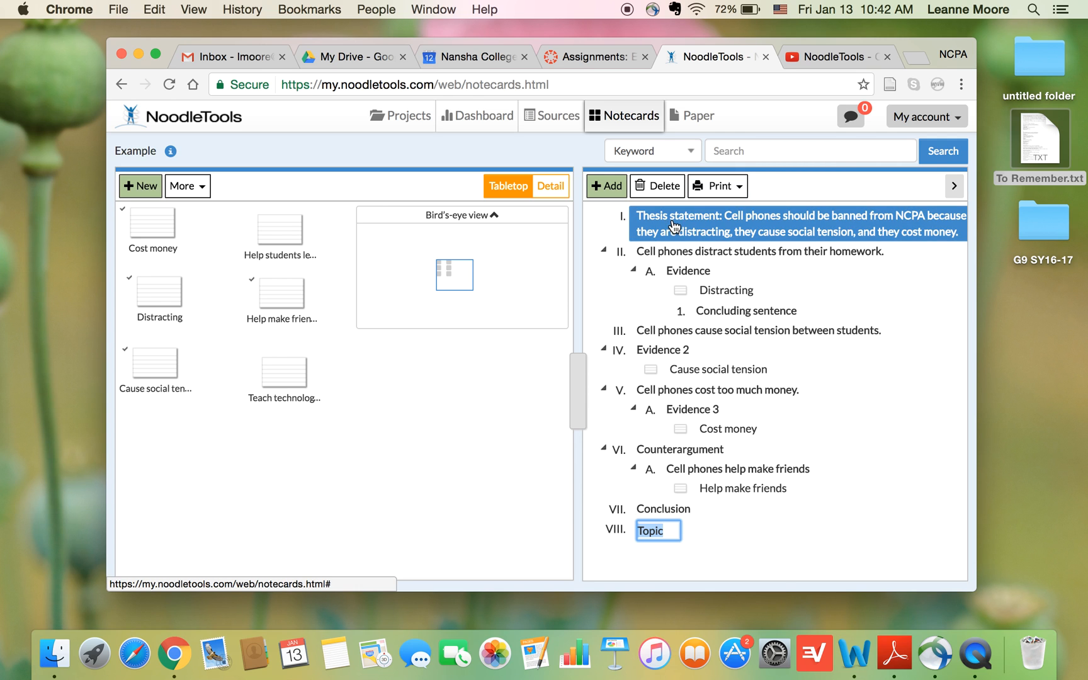
type("Hook and ")
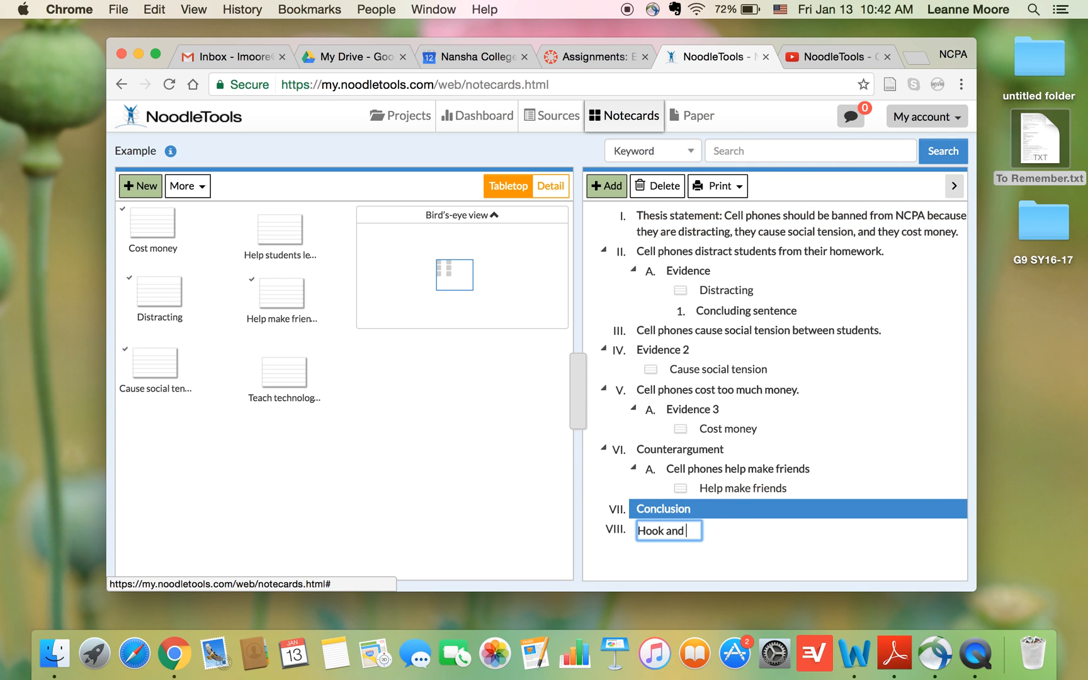
type("background information")
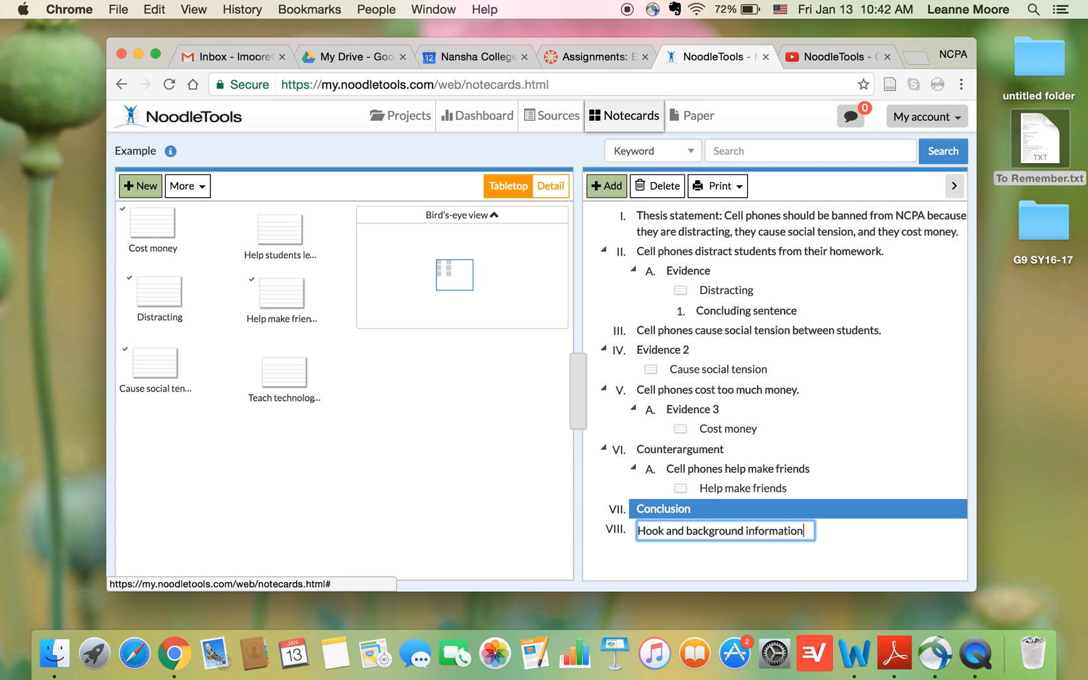
key("Return")
left_click(658, 529)
left_click_drag(658, 529, 652, 216)
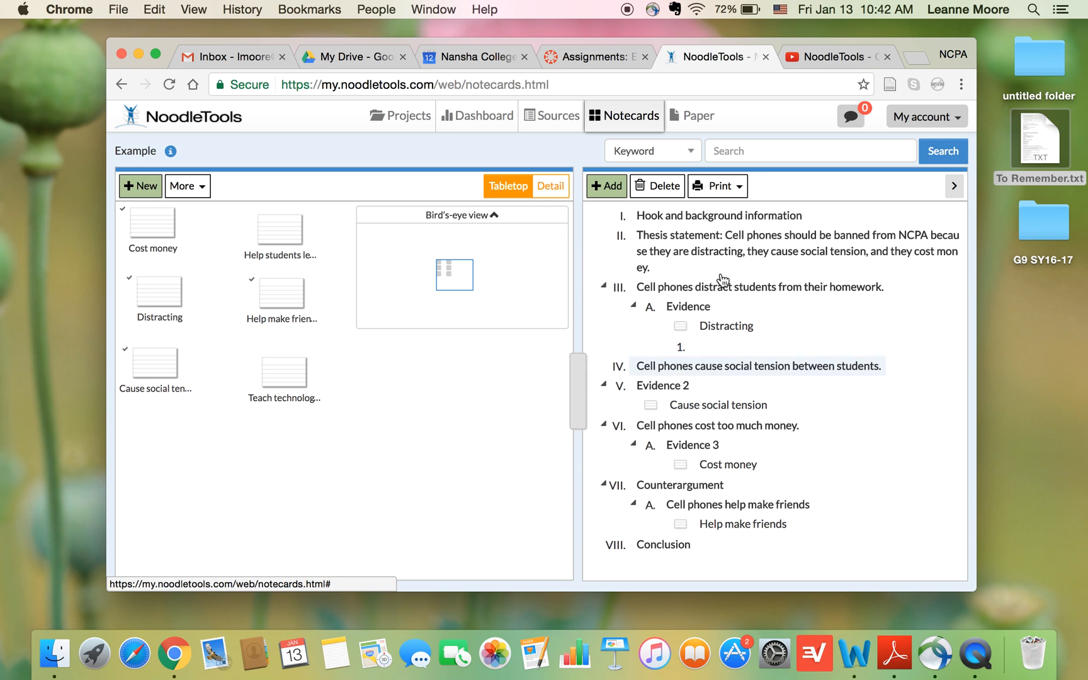
left_click(716, 216)
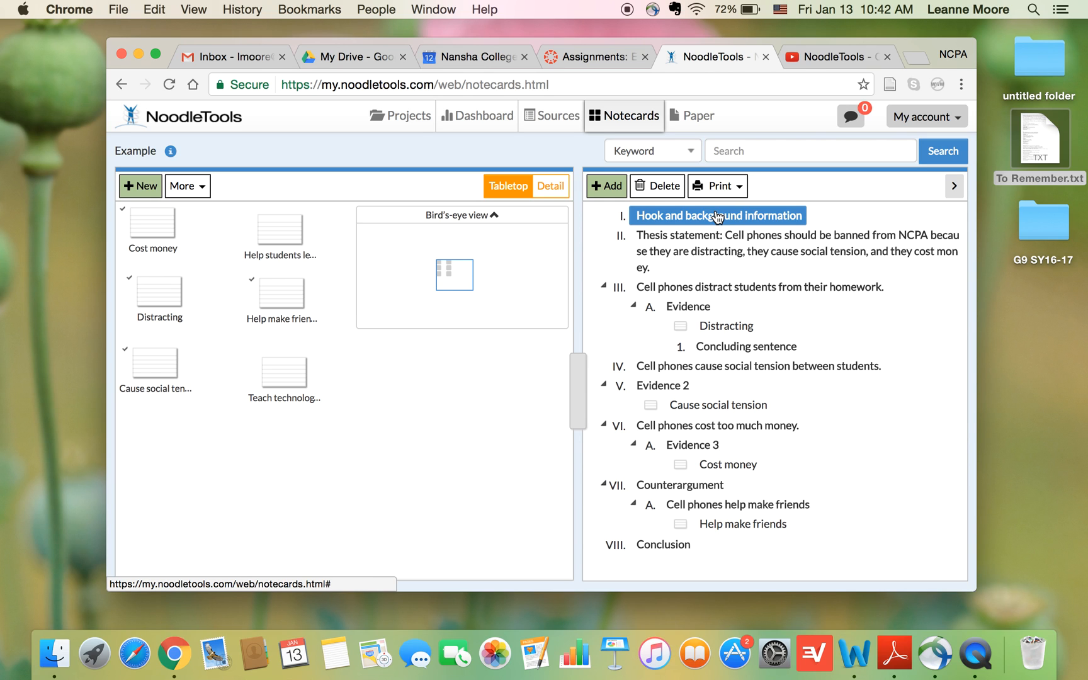
left_click(740, 241)
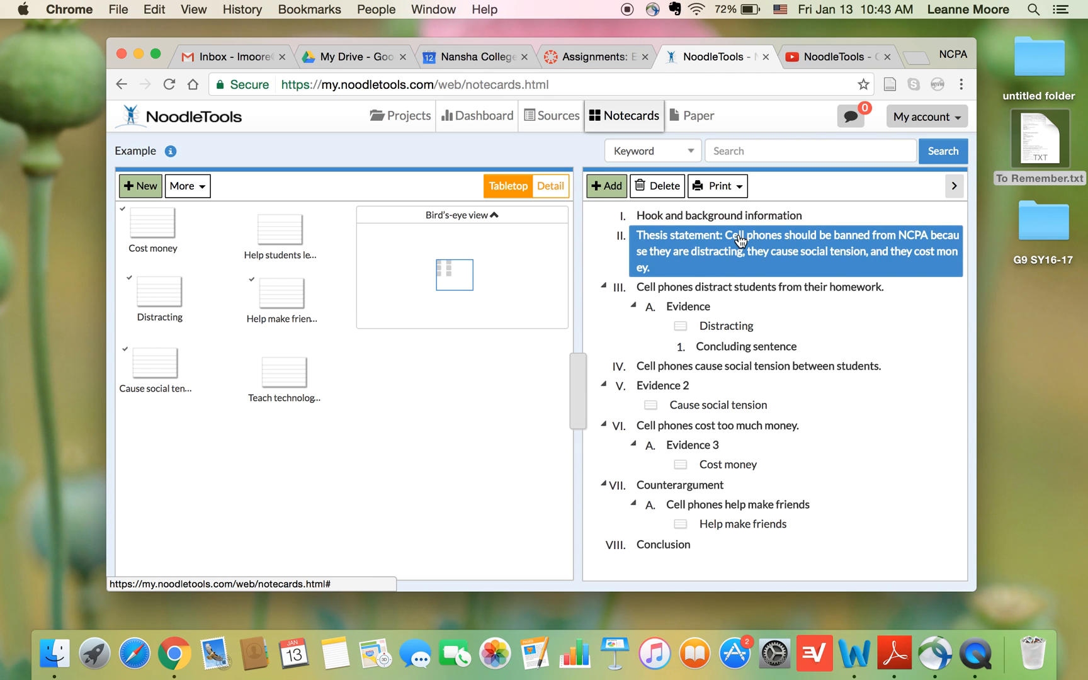